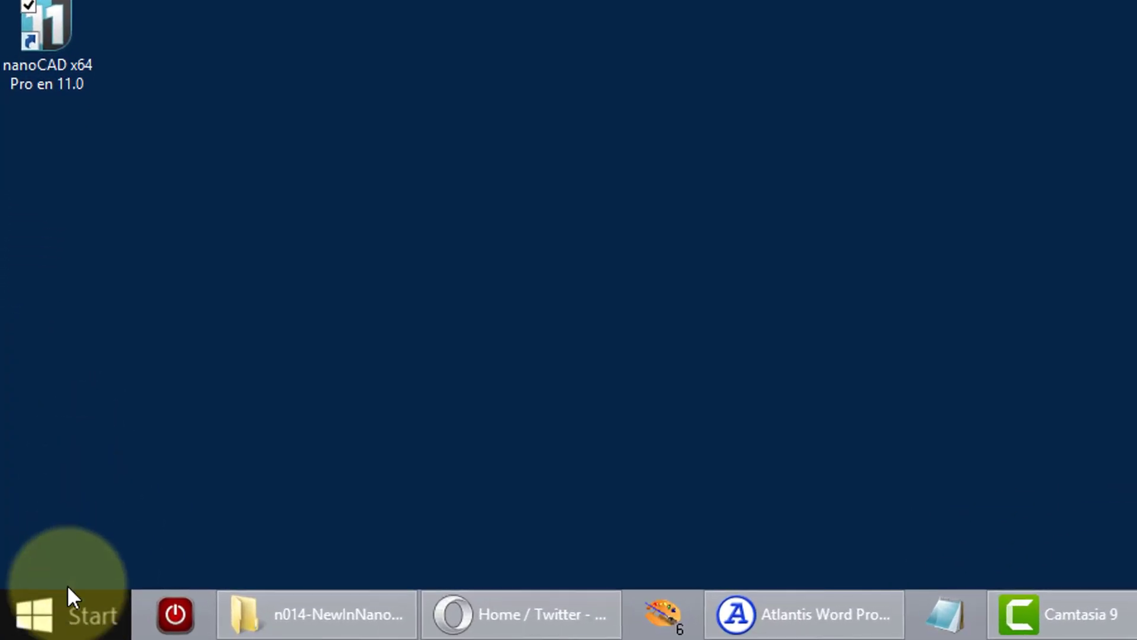
Look through the Windows Start menu for nanoCAD x64 Pro 11.0, then close it
left_click(29, 629)
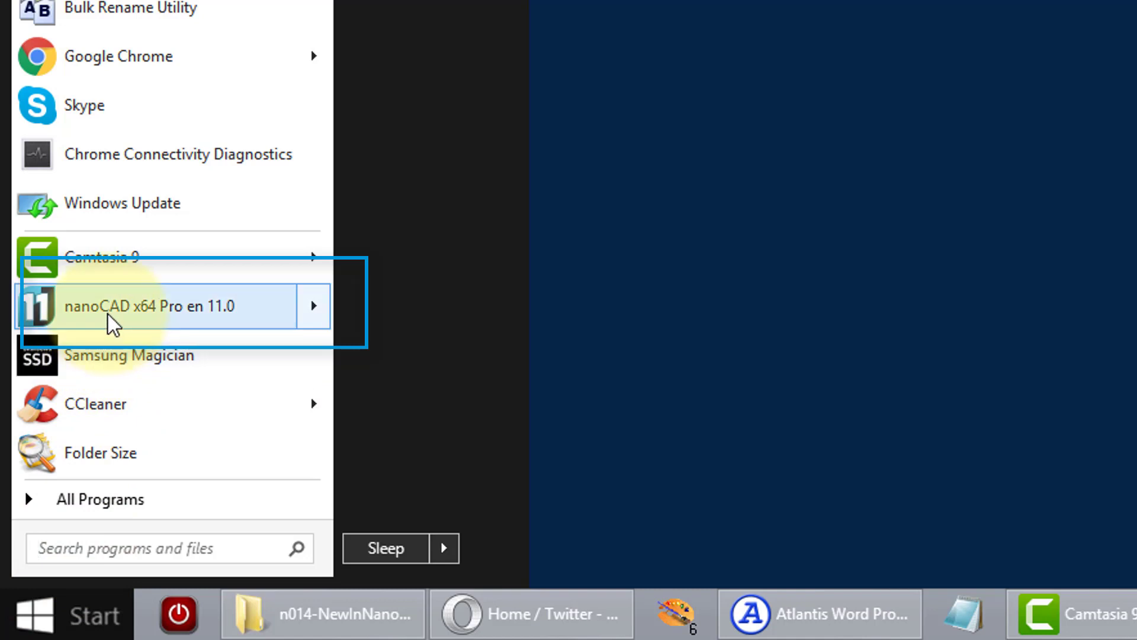
mouse_move(113, 324)
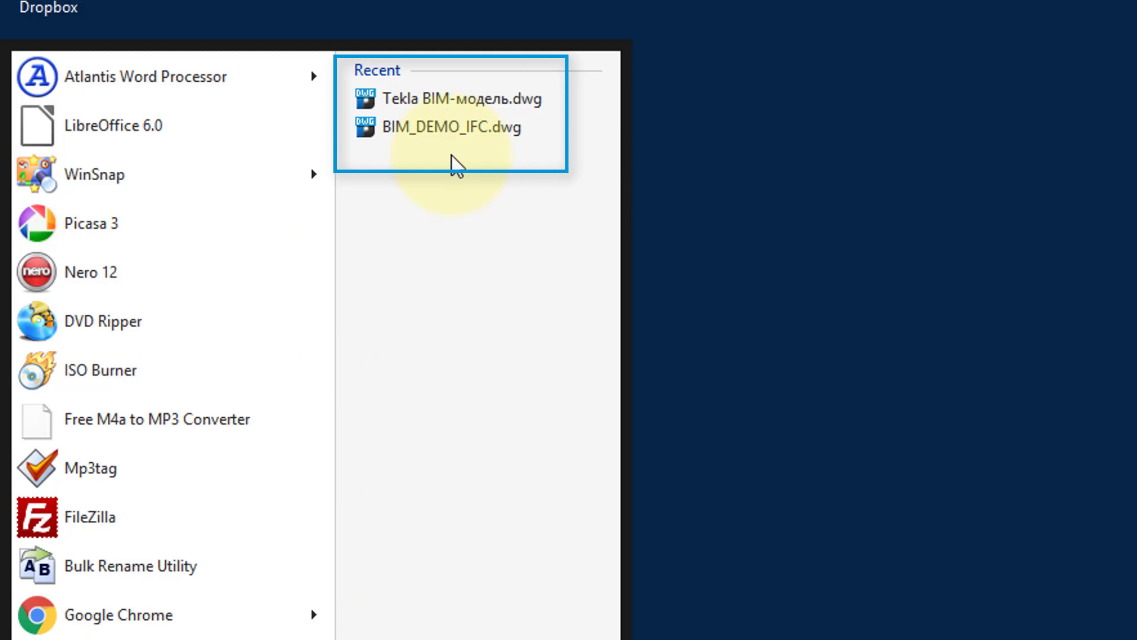
left_click(870, 329)
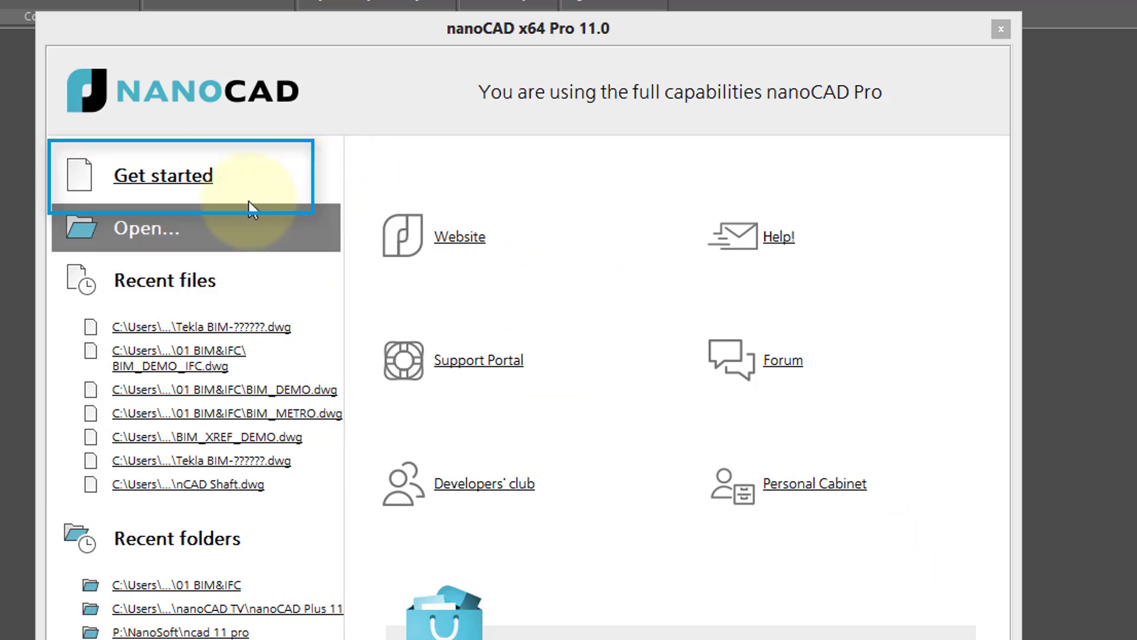
Choose 'Get started' to open the new blank drawing Untitled0
left_click(196, 176)
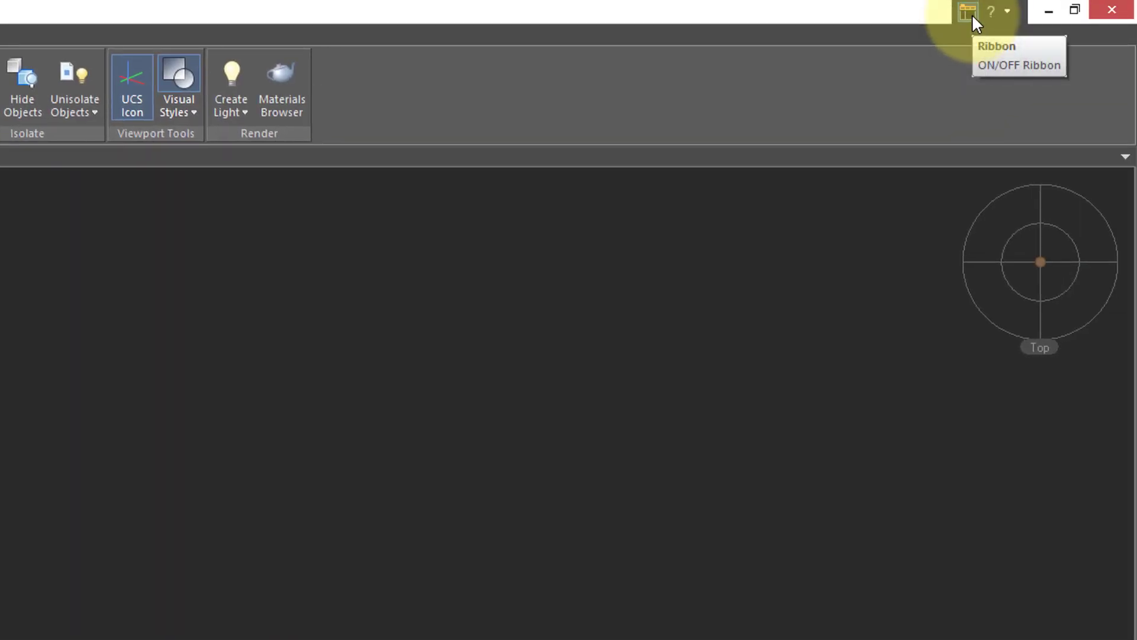
Switch to the classic menus-and-toolbars layout and browse the Draw menu down to Gradient fill settings
left_click(1135, 13)
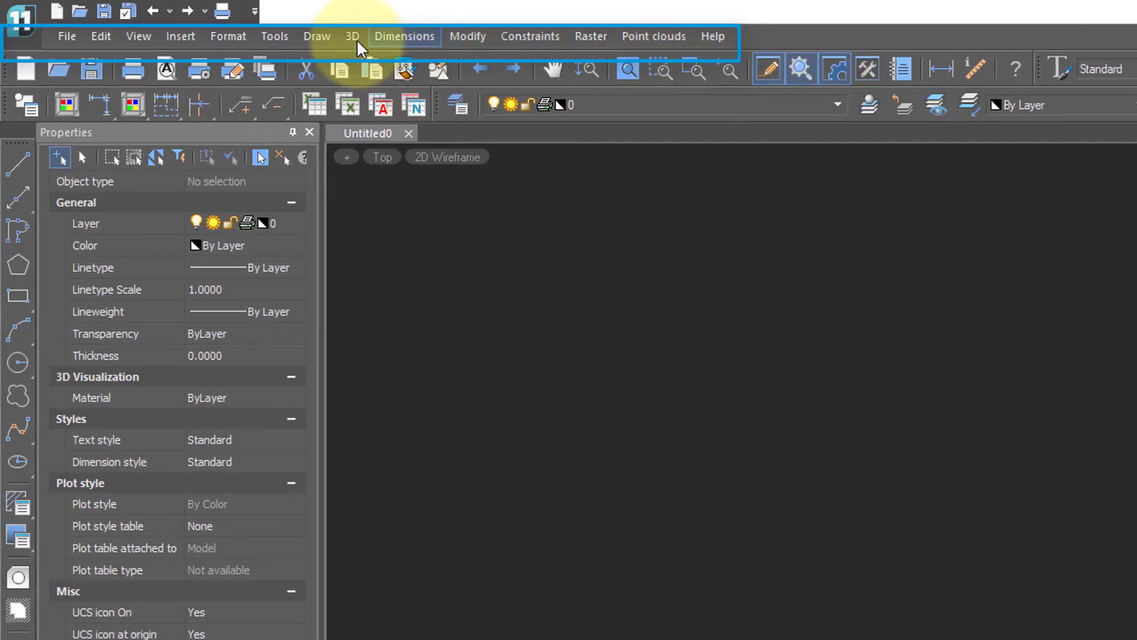
left_click(317, 36)
left_click(457, 8)
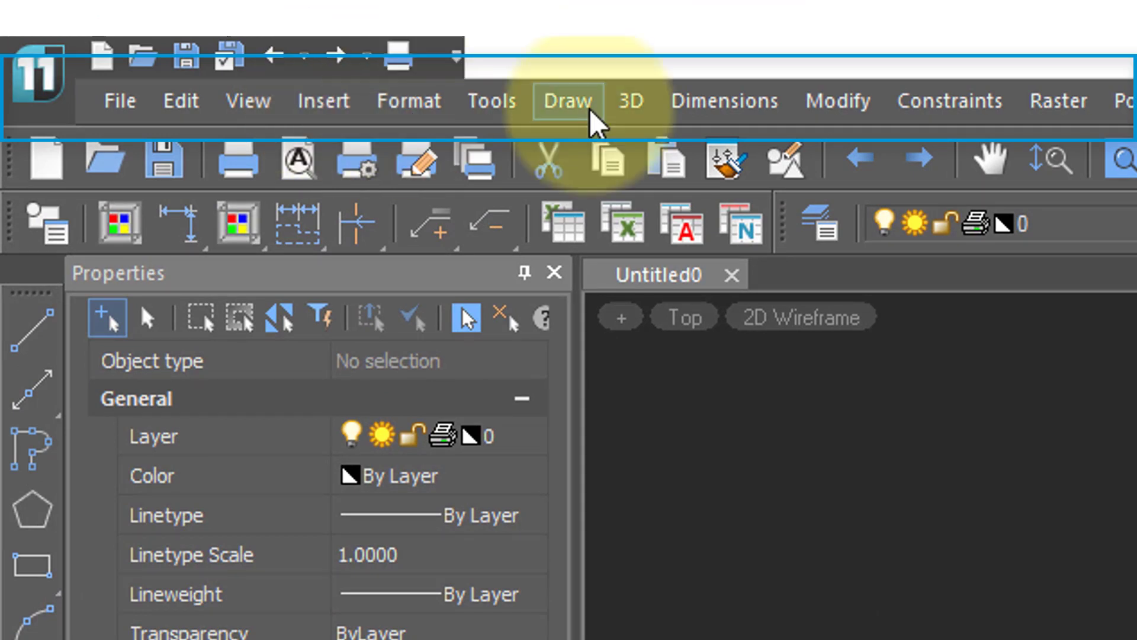
left_click(592, 114)
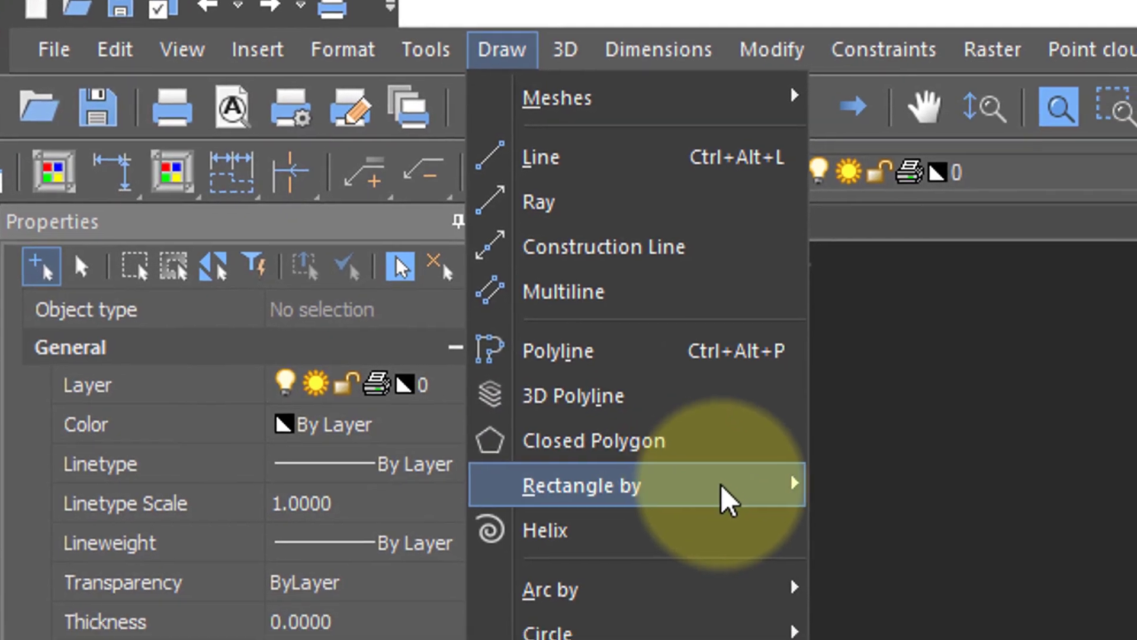
mouse_move(840, 548)
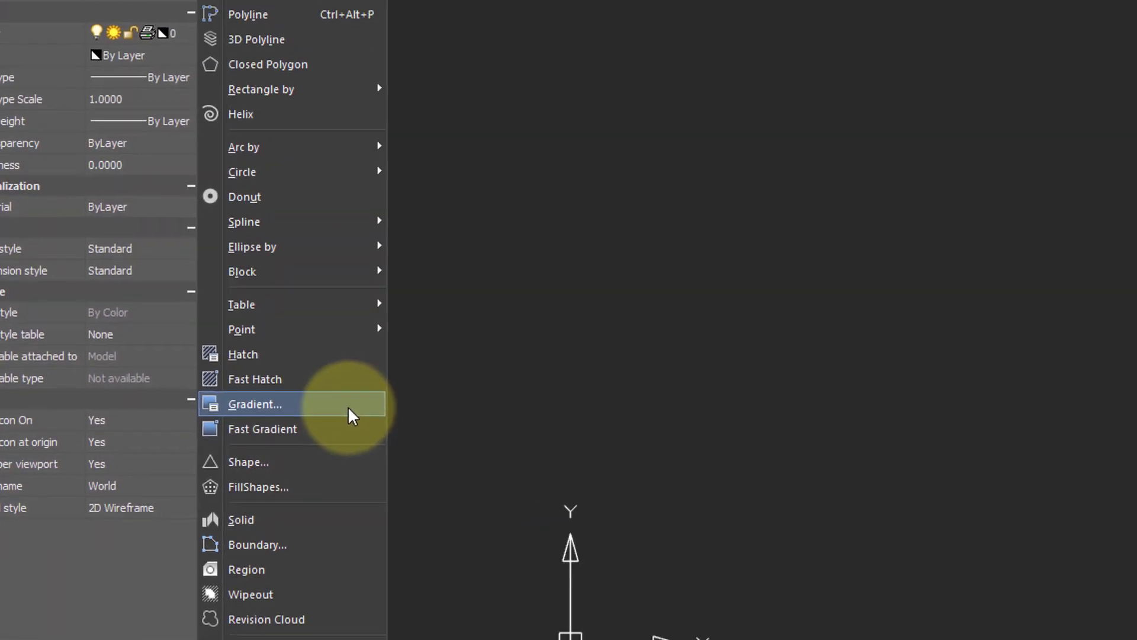
left_click(348, 408)
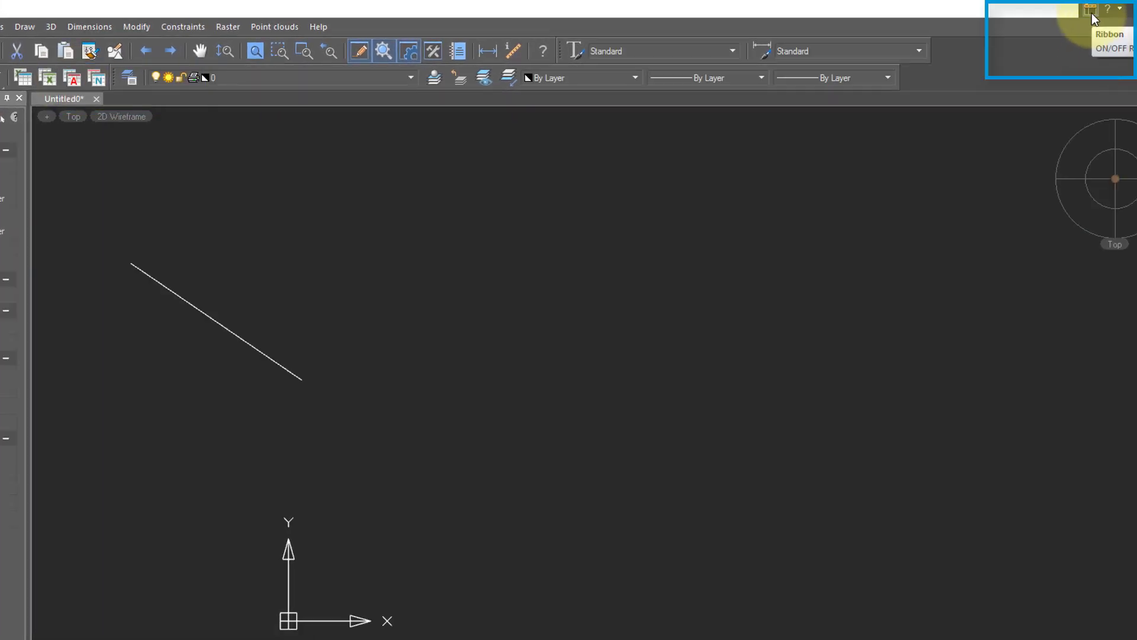
Restore the ribbon, show the Draw tab's Arc options and panel slide-out, and start a Line
left_click(1091, 13)
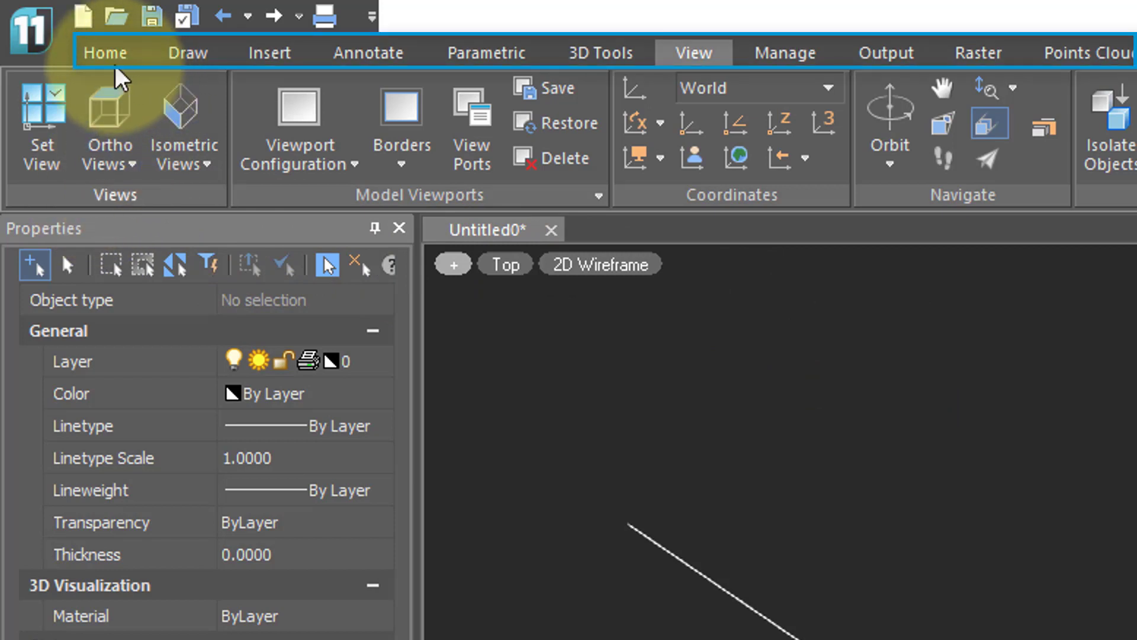
left_click(184, 56)
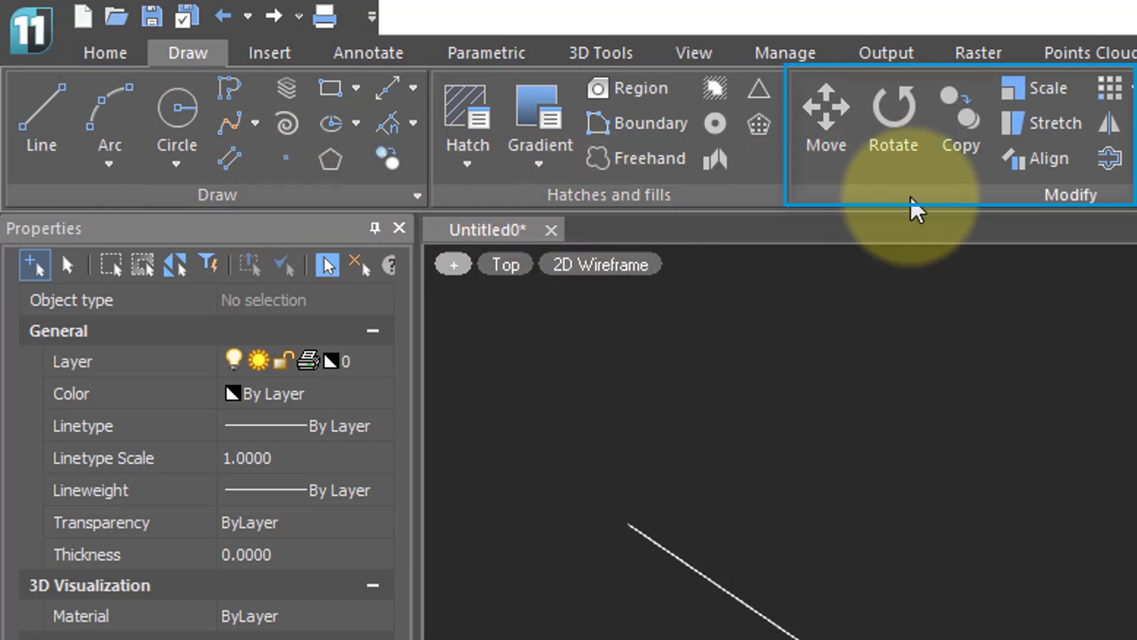
left_click(109, 164)
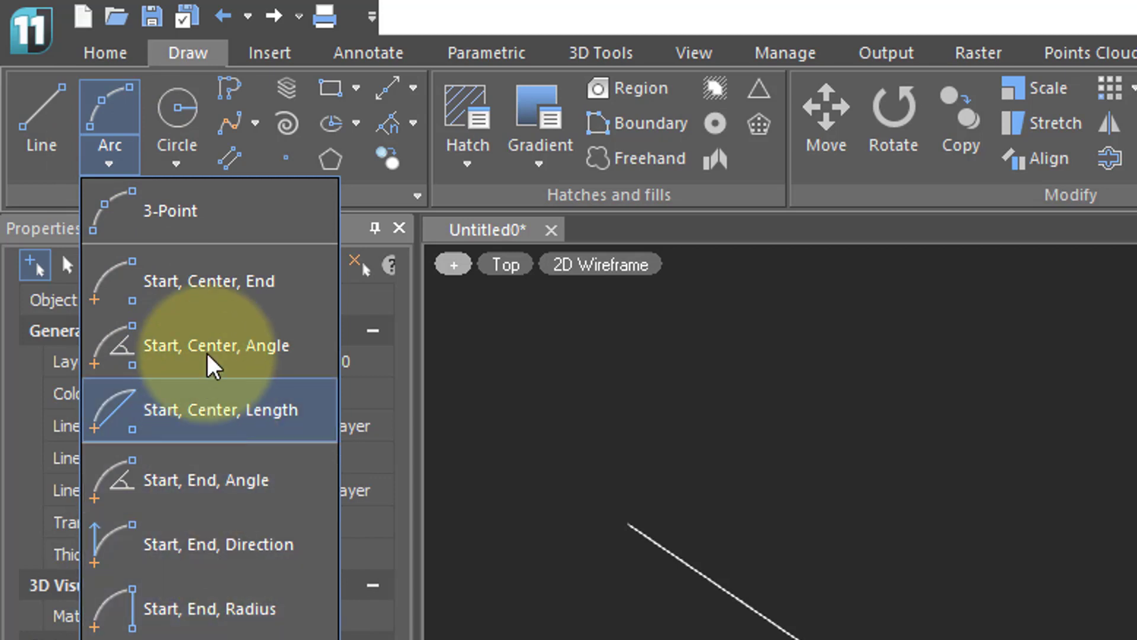
left_click(394, 198)
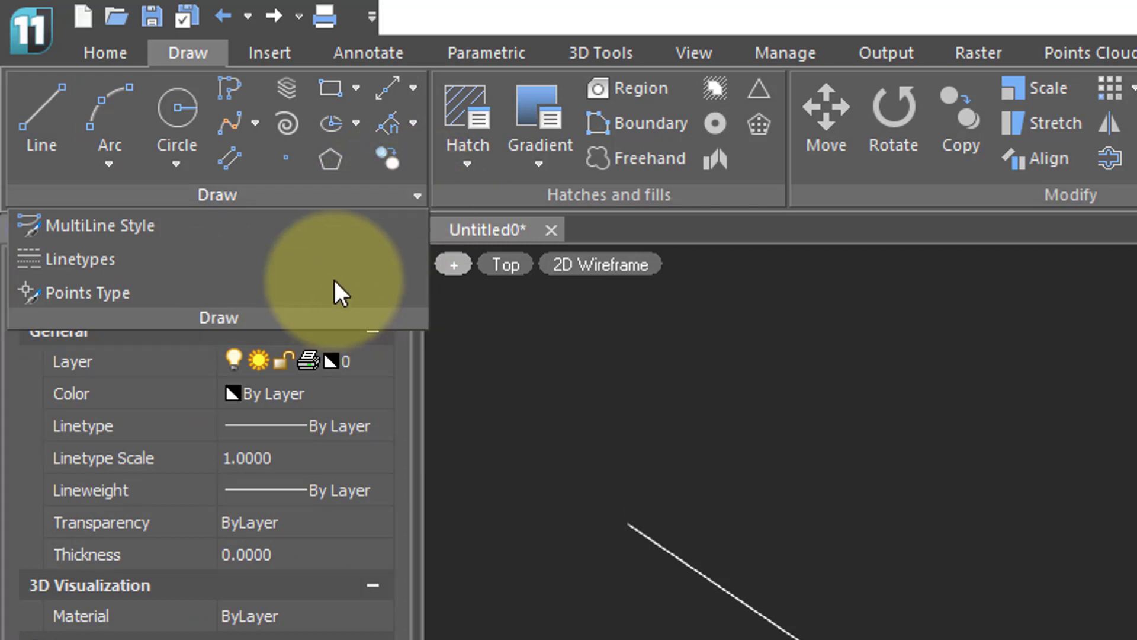
left_click(49, 132)
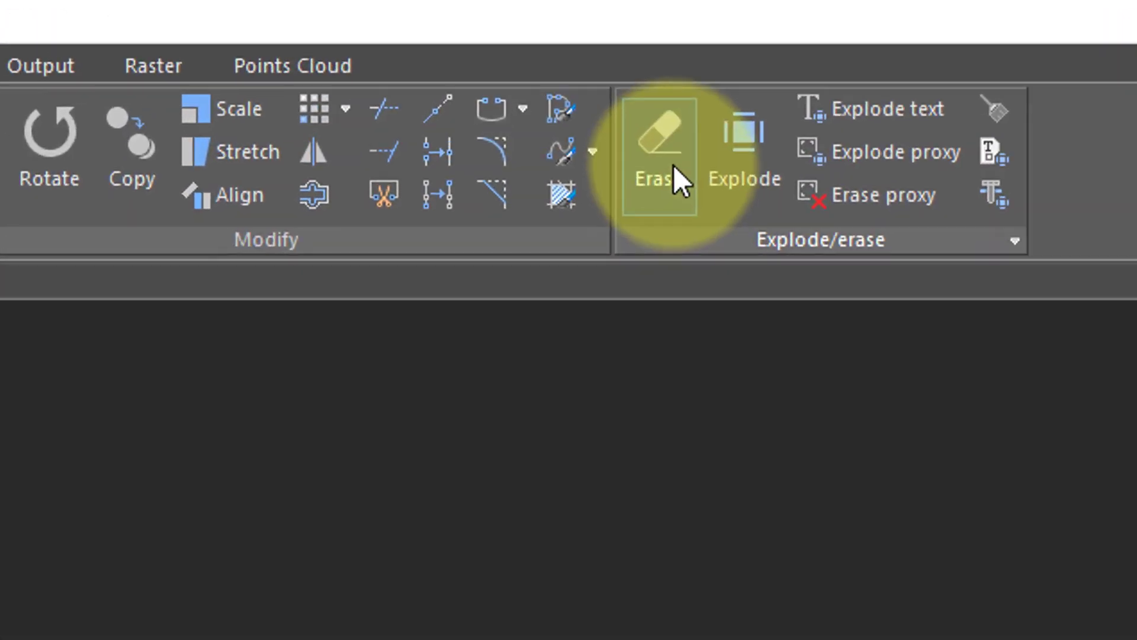
Minimize the ribbon to tab names only, then expand the full ribbon again
right_click(705, 269)
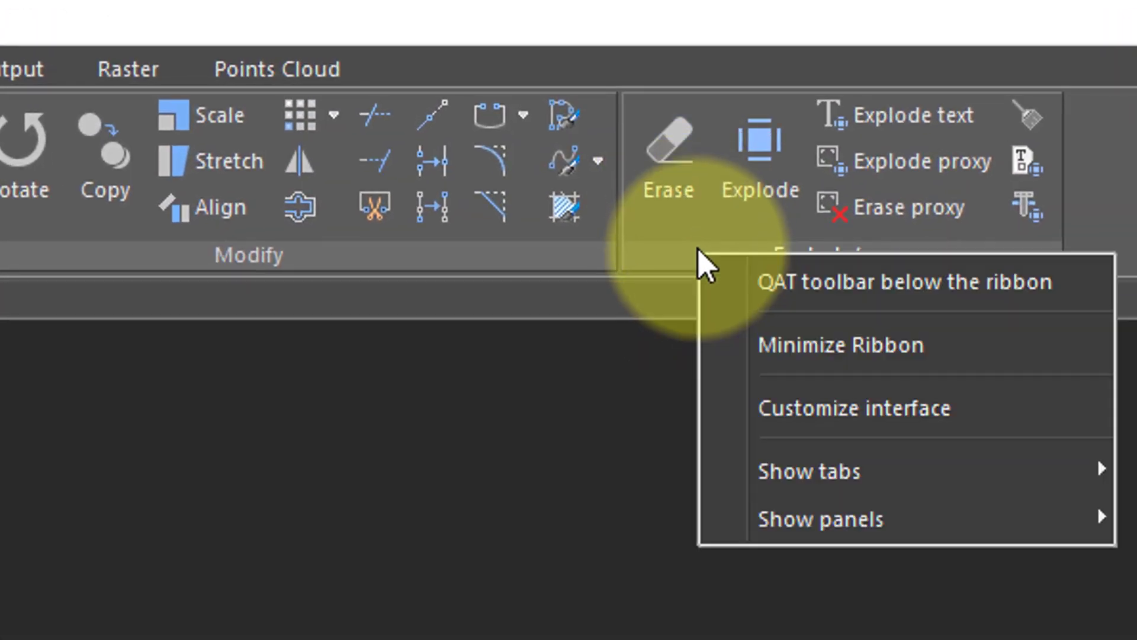
left_click(796, 356)
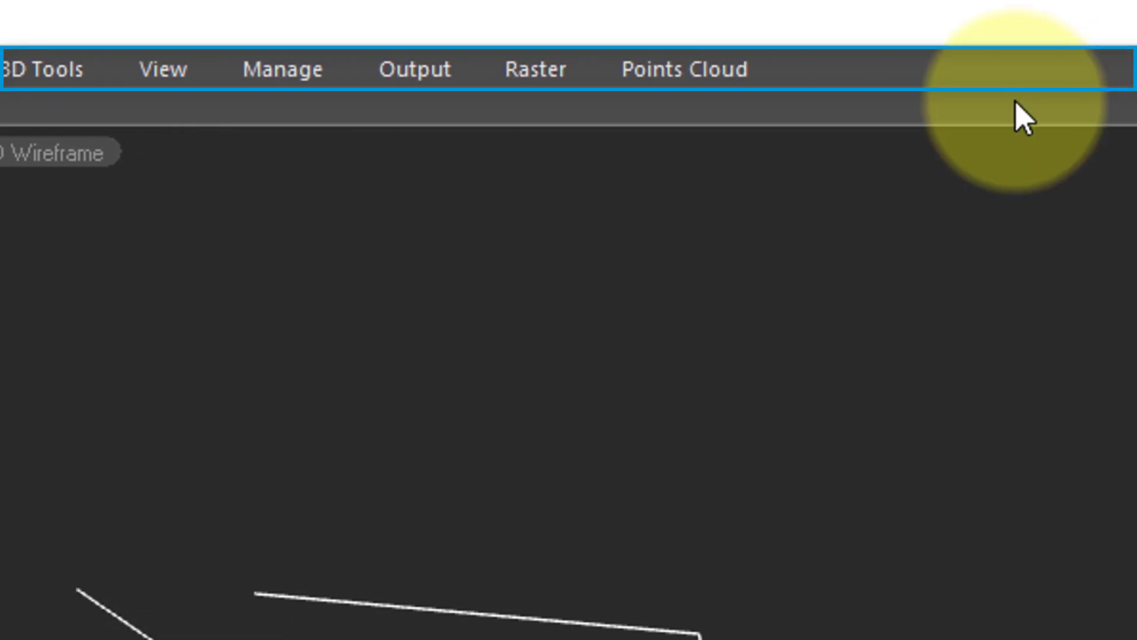
right_click(651, 80)
left_click(791, 167)
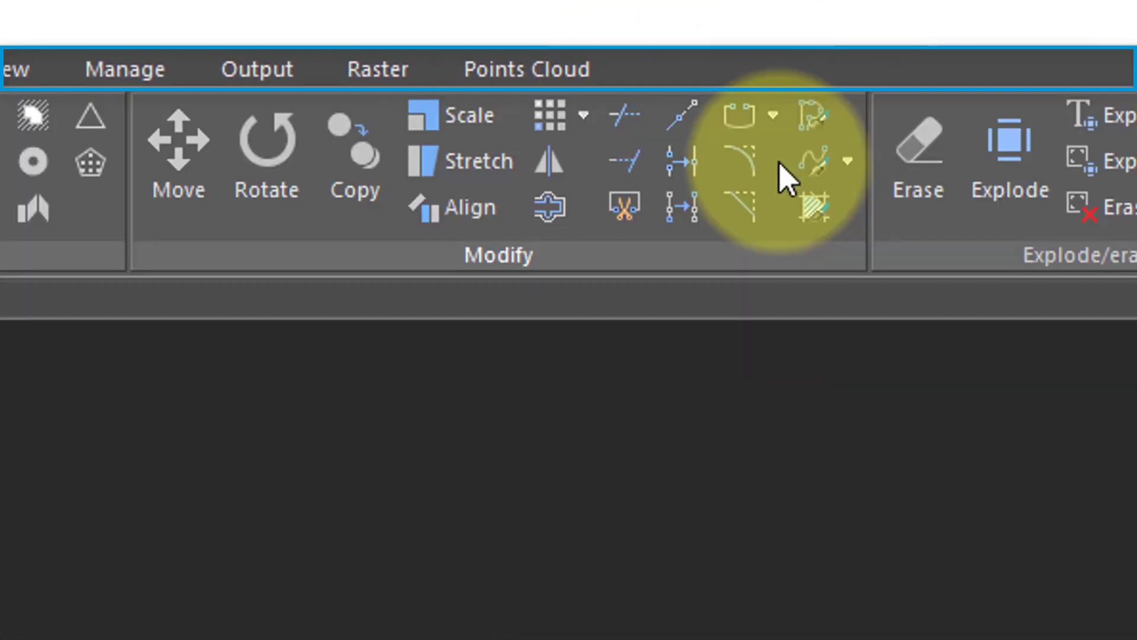
Hide the Points Cloud tab from the ribbon's Show tabs list
right_click(773, 252)
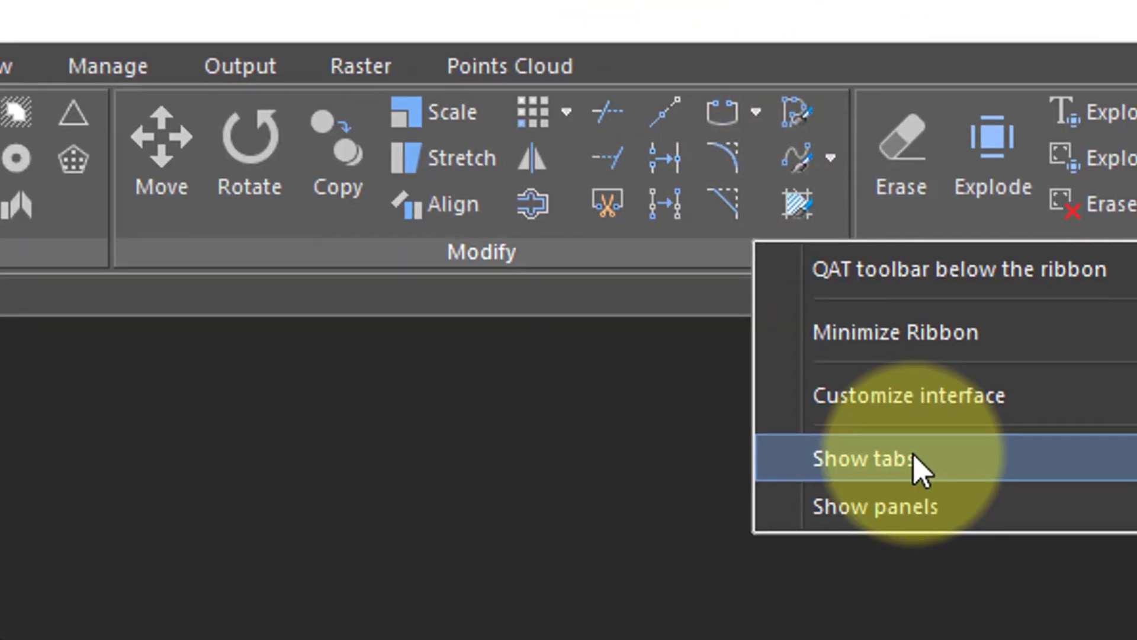
mouse_move(936, 472)
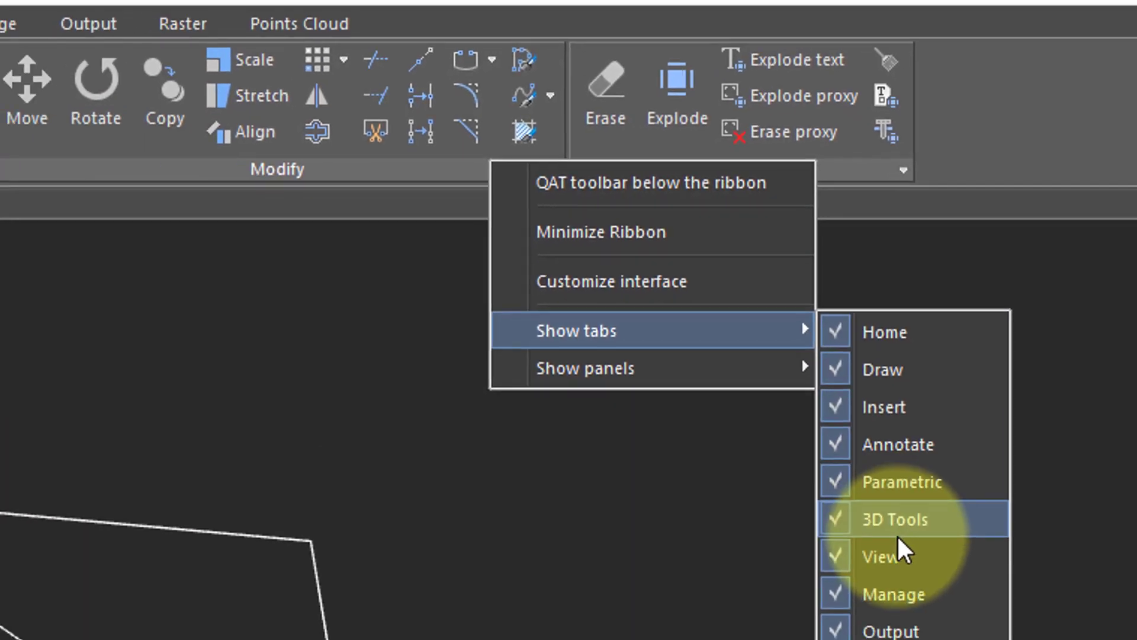
left_click(958, 618)
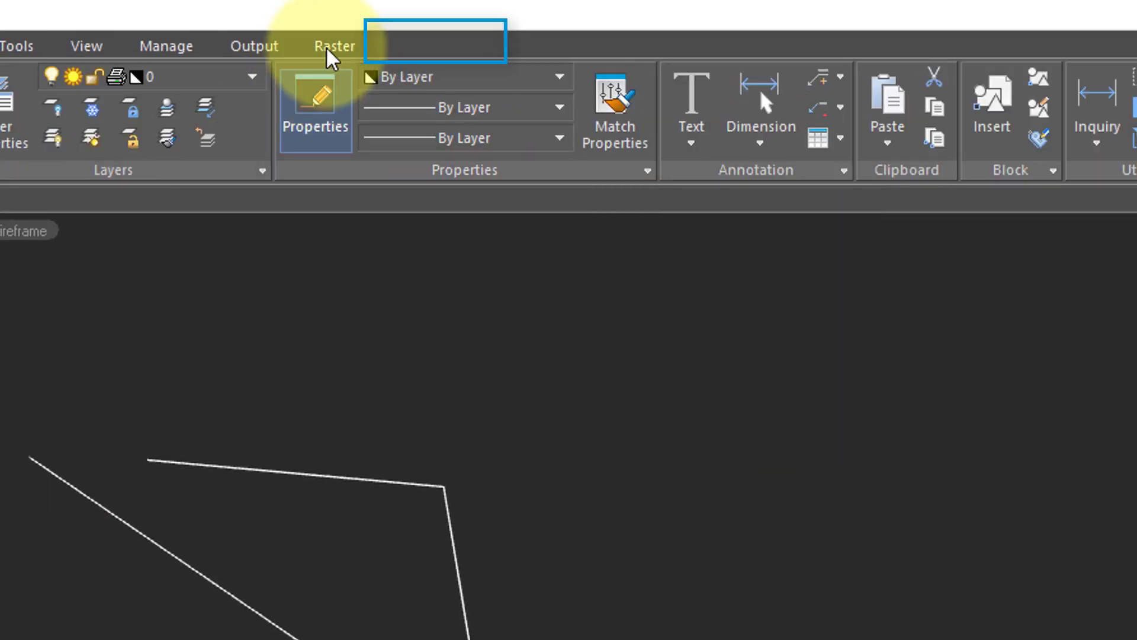
right_click(408, 54)
mouse_move(497, 206)
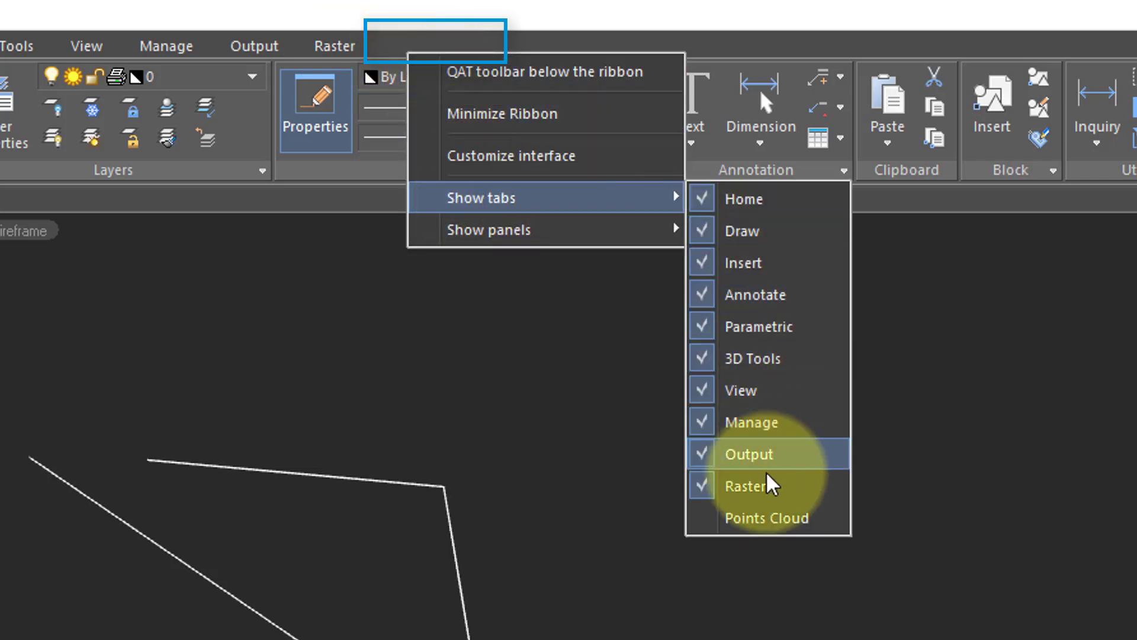
left_click(767, 520)
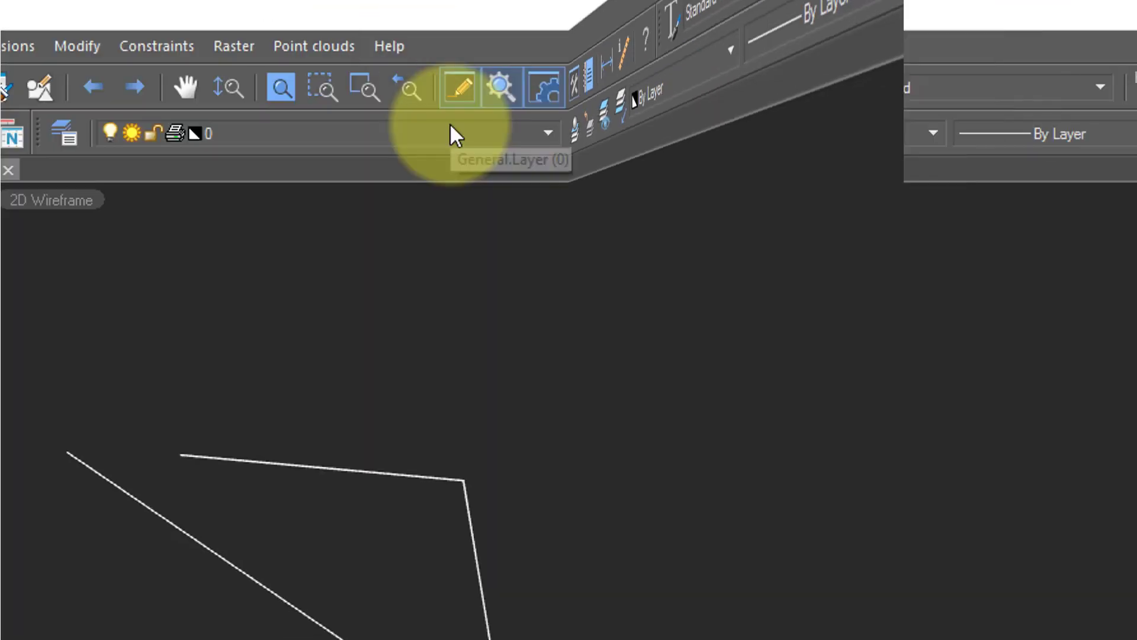
Show the Edit toolbar from nanoCAD Toolbars, then hide it again
right_click(251, 87)
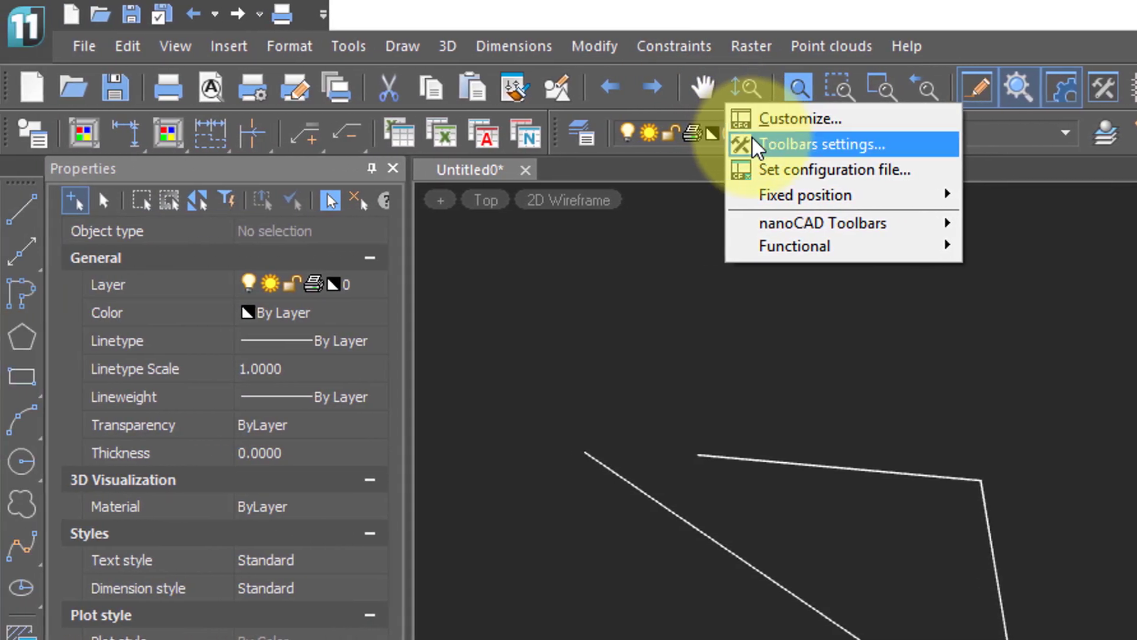
mouse_move(548, 223)
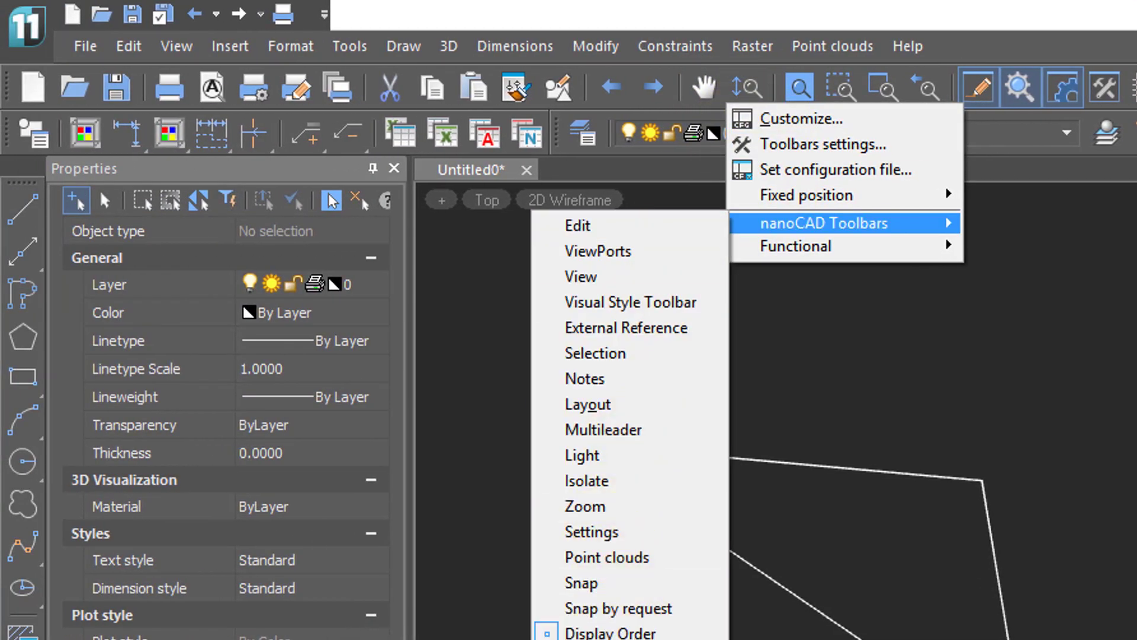
left_click(616, 229)
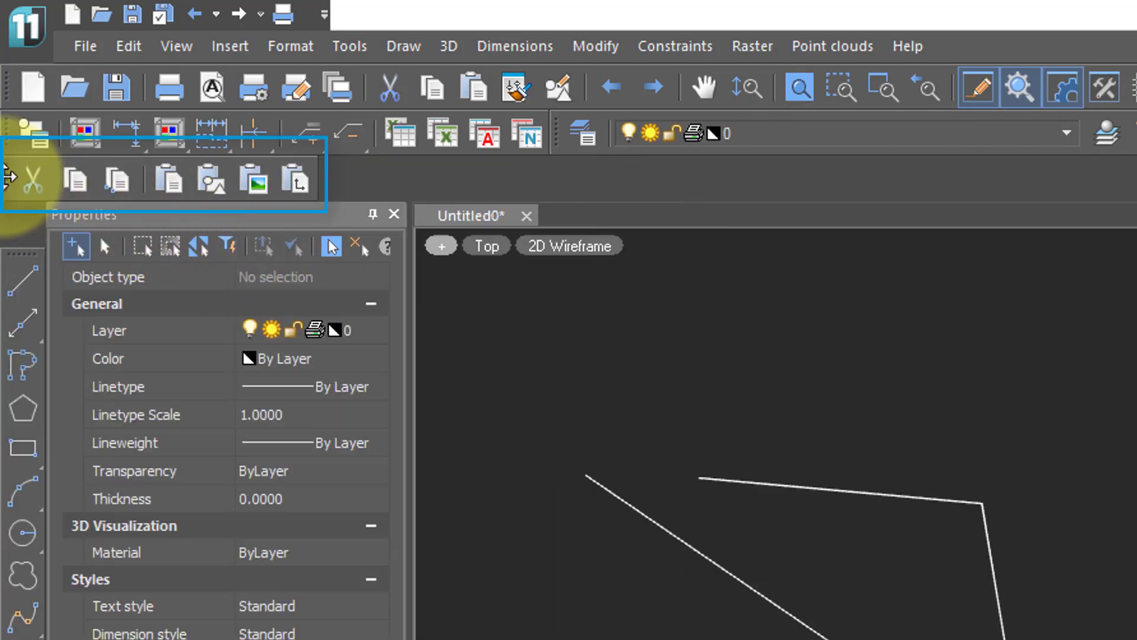
right_click(13, 179)
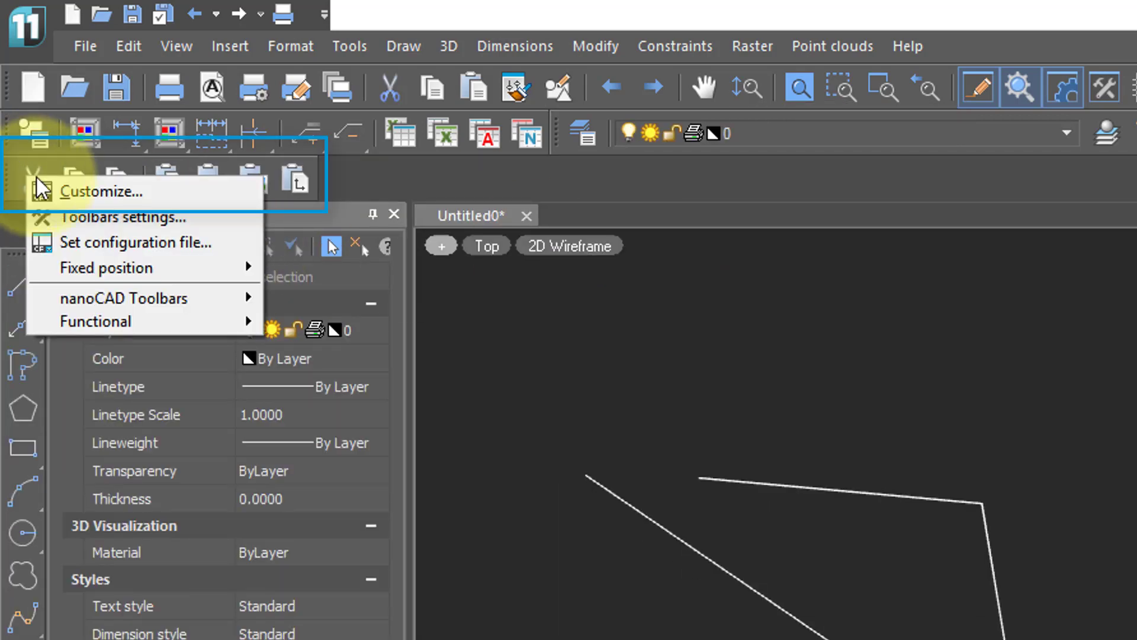
mouse_move(121, 298)
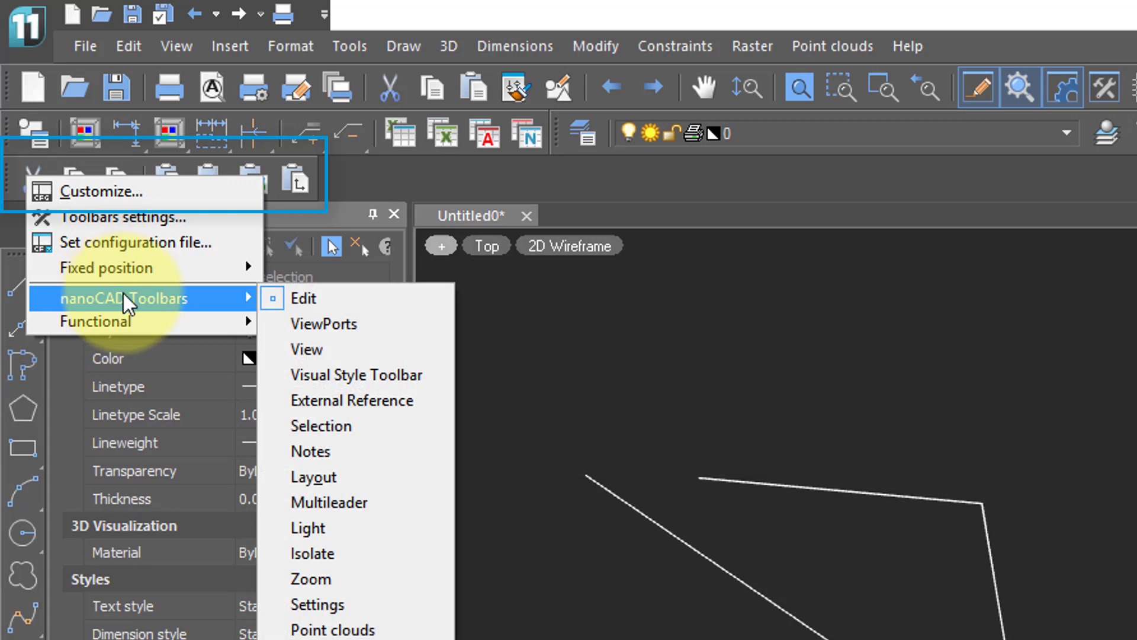
left_click(276, 296)
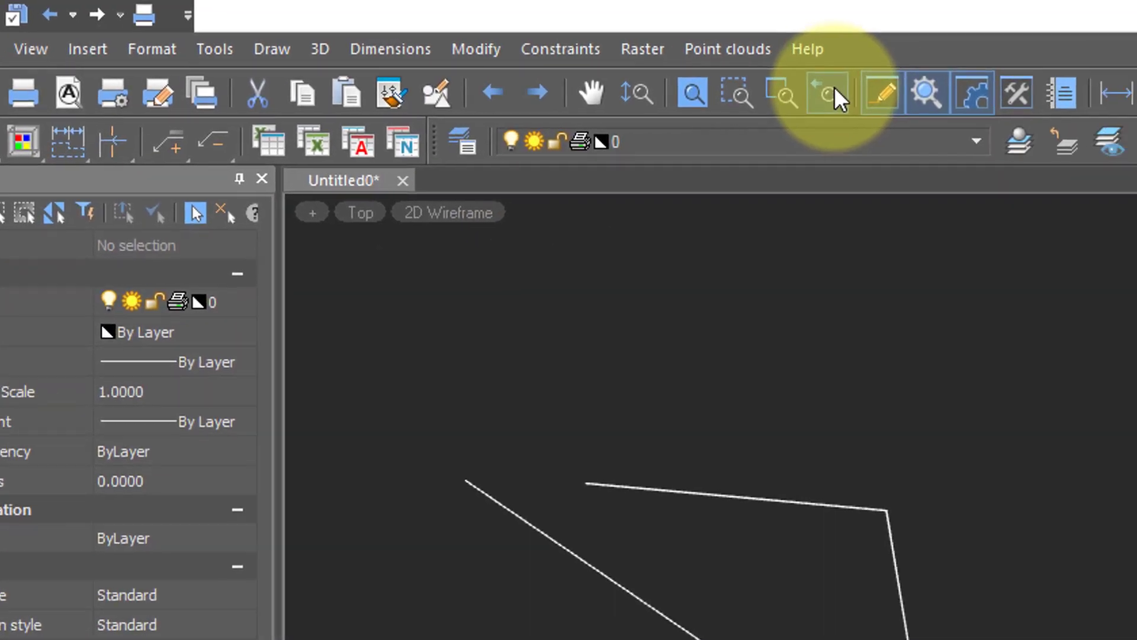
right_click(948, 89)
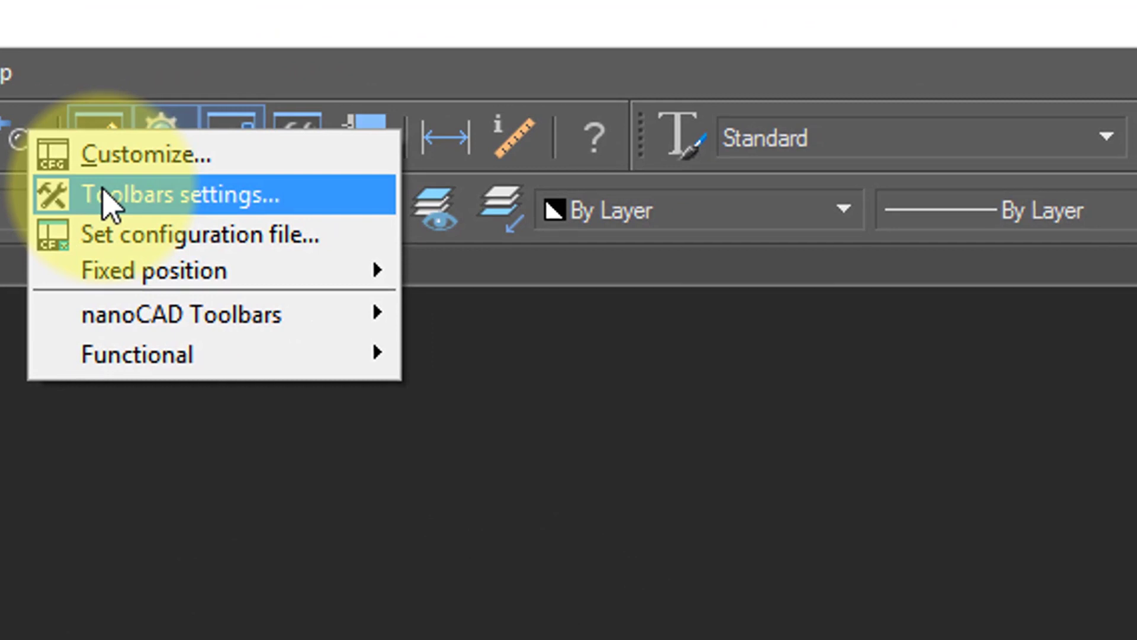
In the Toolbars dialog, try Large and Small button sizes, keep Large, and close it
left_click(111, 199)
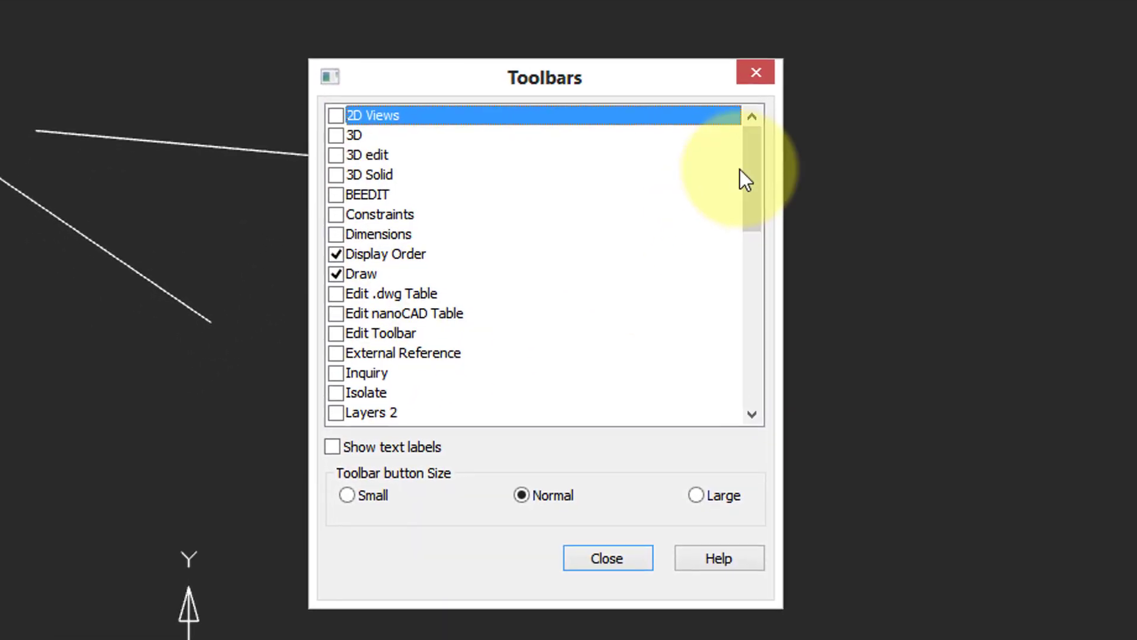
left_click_drag(756, 229, 774, 246)
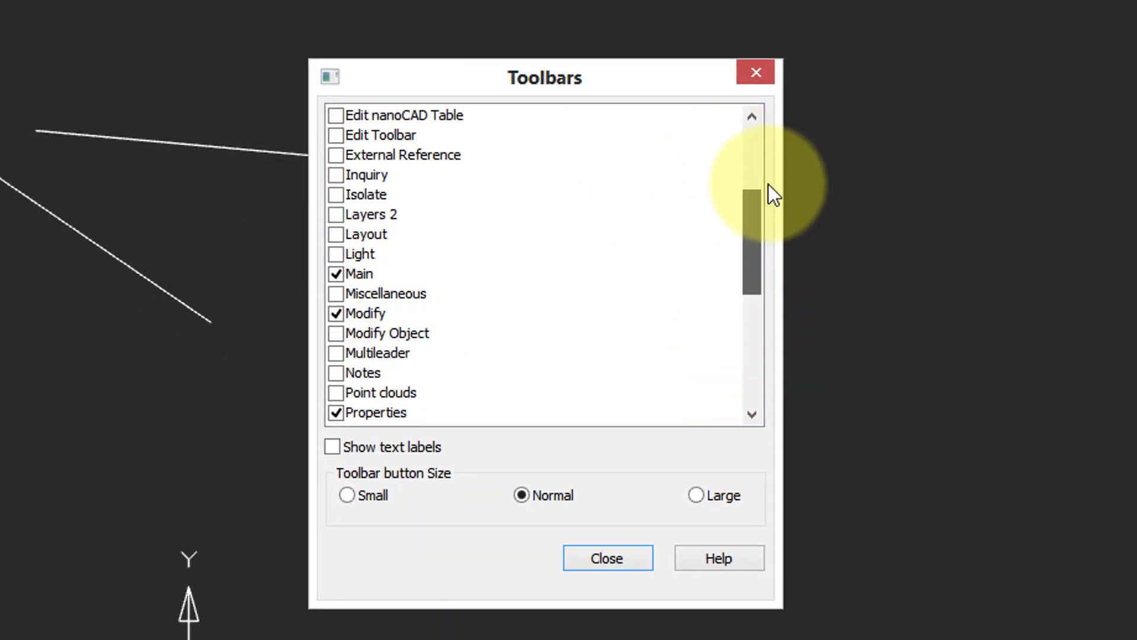
left_click_drag(773, 195, 770, 127)
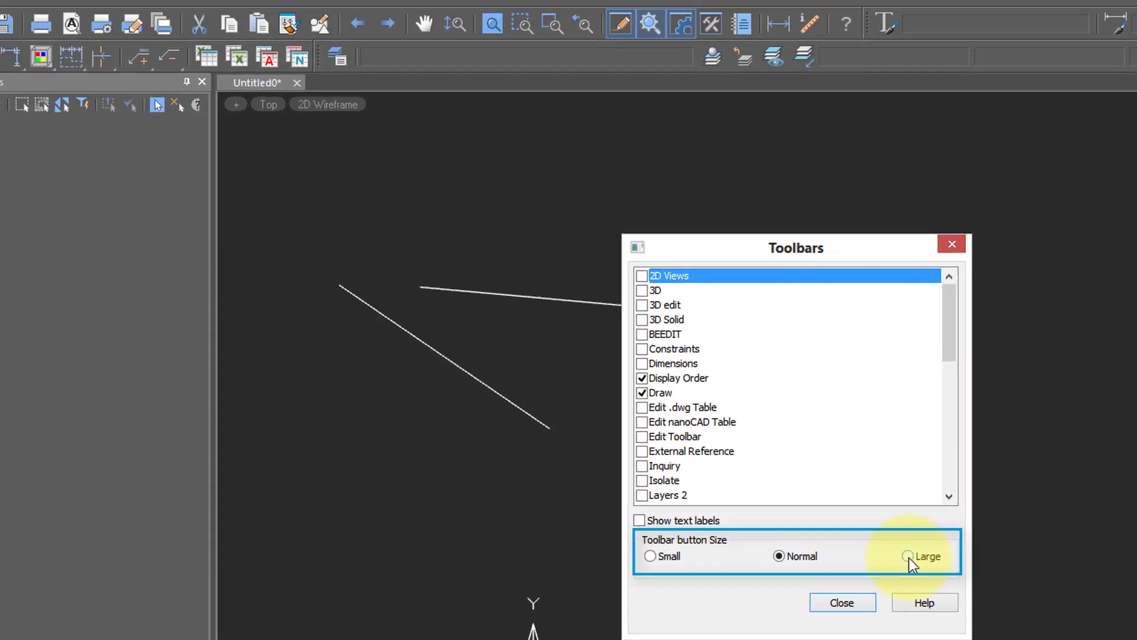
left_click(908, 557)
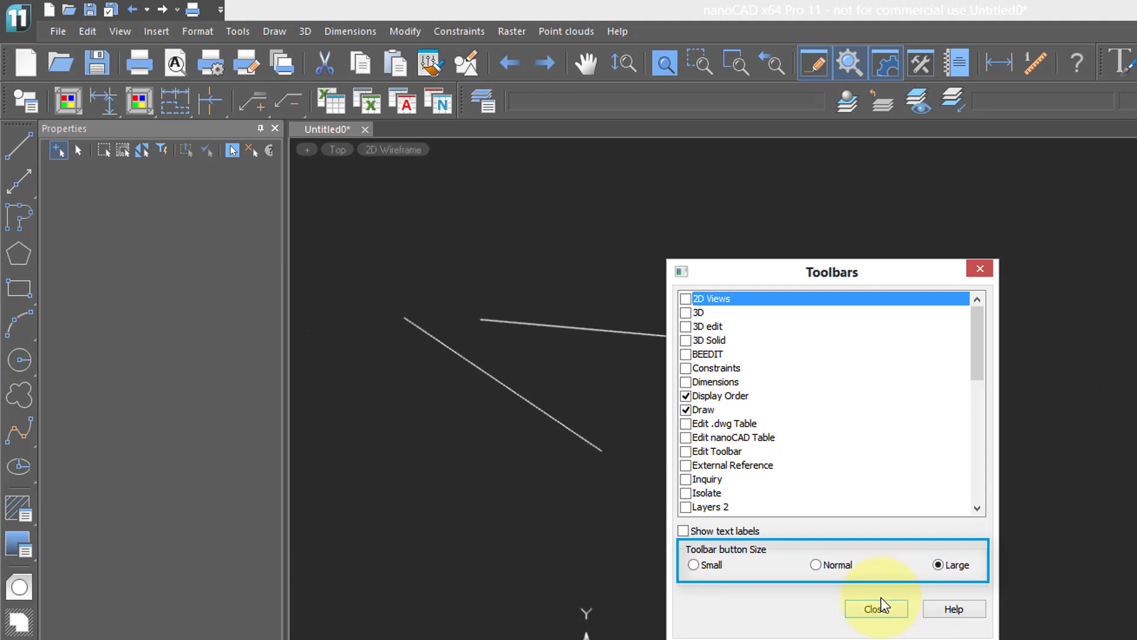
left_click(708, 567)
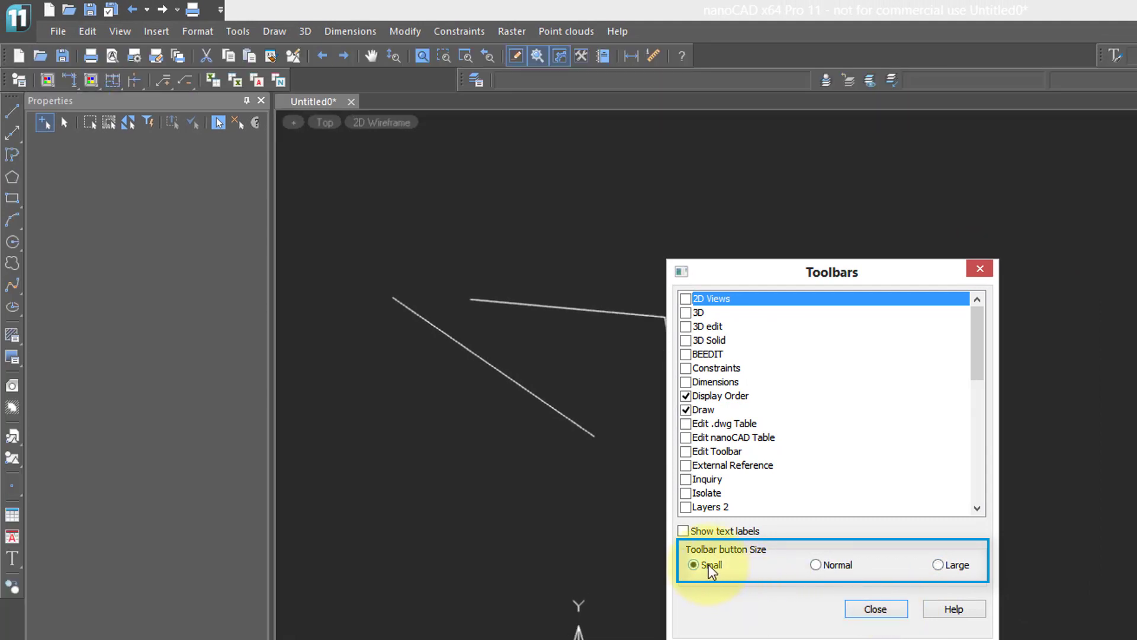
left_click(939, 564)
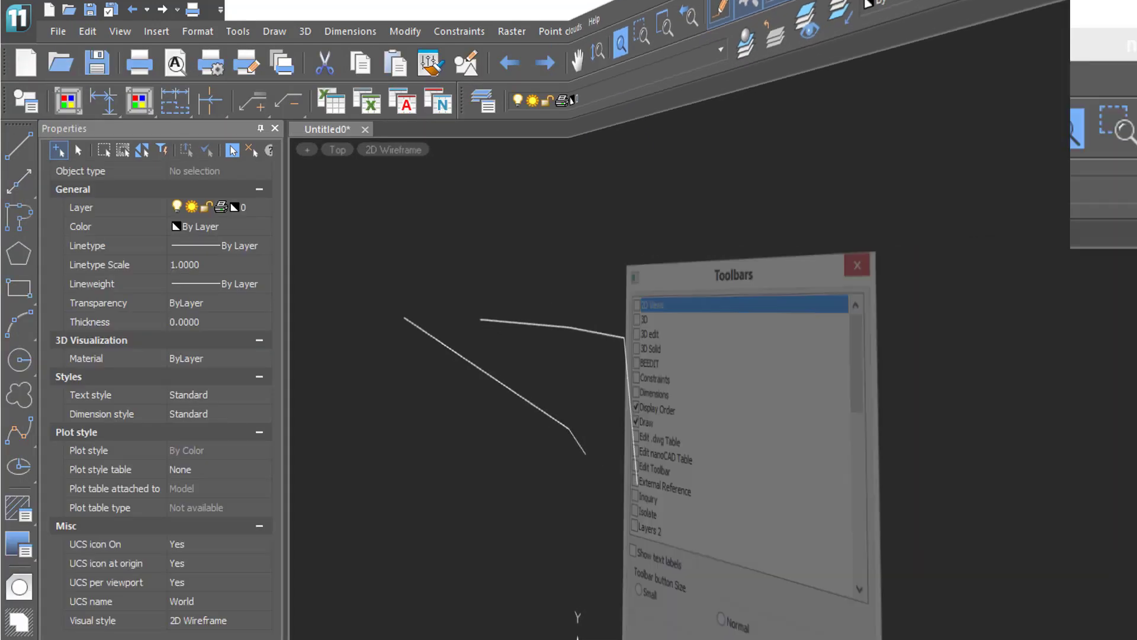
left_click(875, 609)
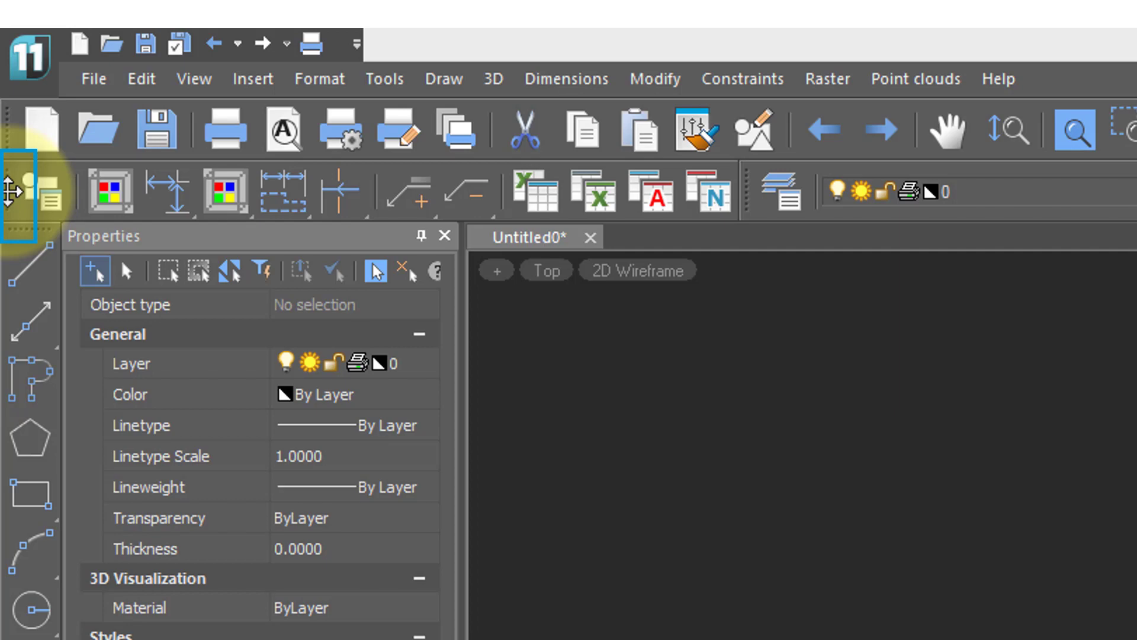
left_click_drag(11, 191, 921, 478)
left_click_drag(323, 330, 381, 301)
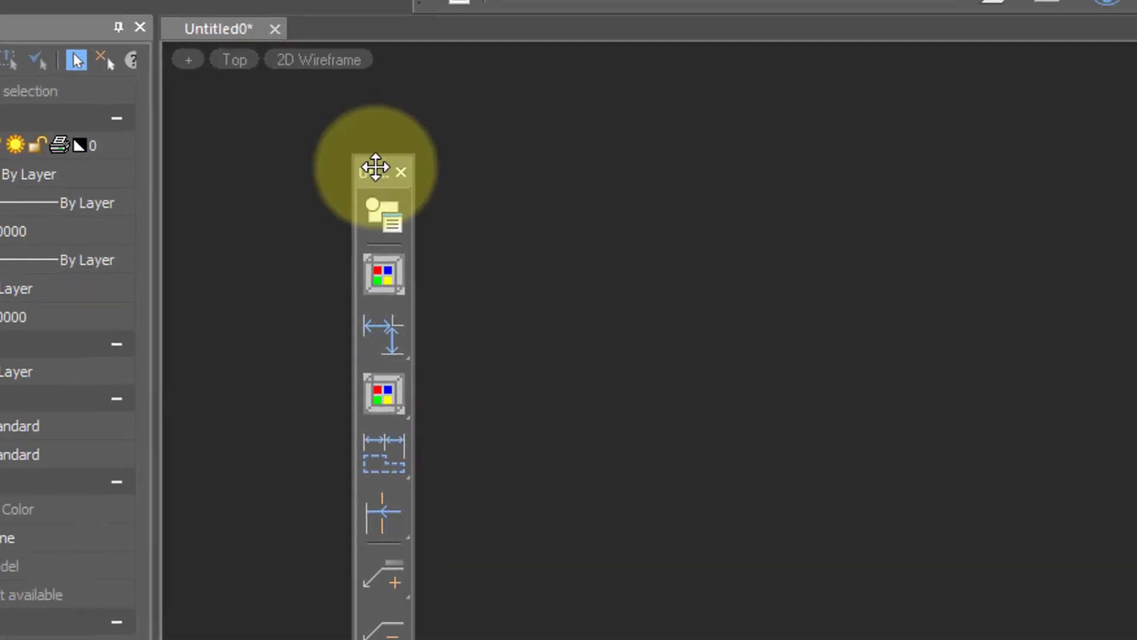
mouse_move(388, 175)
left_mouse_down()
mouse_move(369, 136)
mouse_move(345, 143)
mouse_move(87, 38)
left_mouse_up()
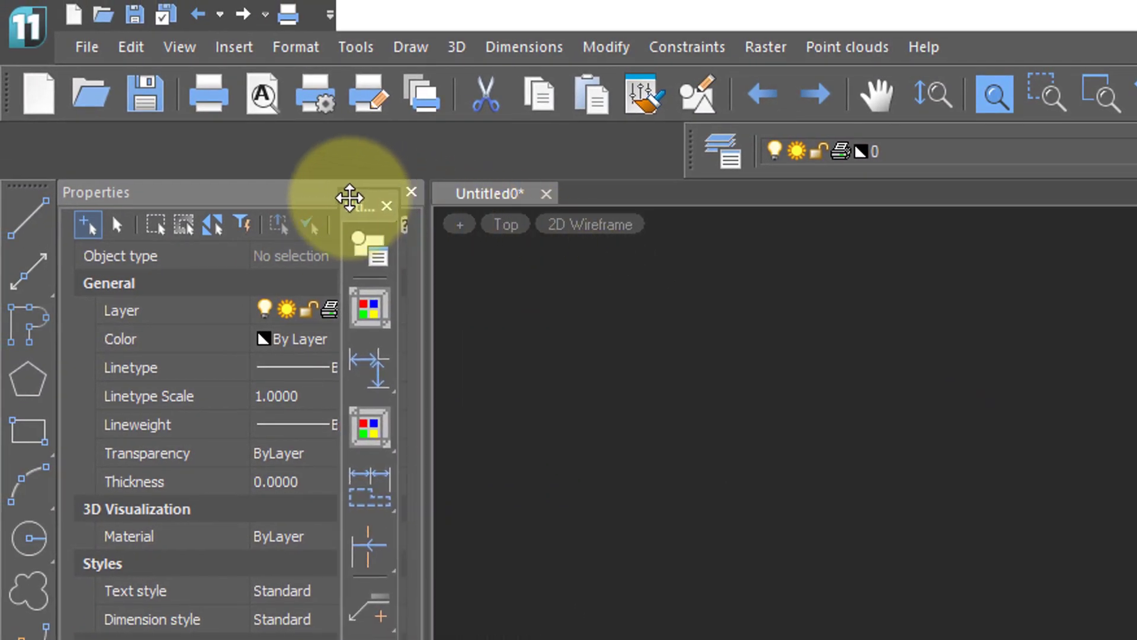
left_click_drag(345, 196, 19, 129)
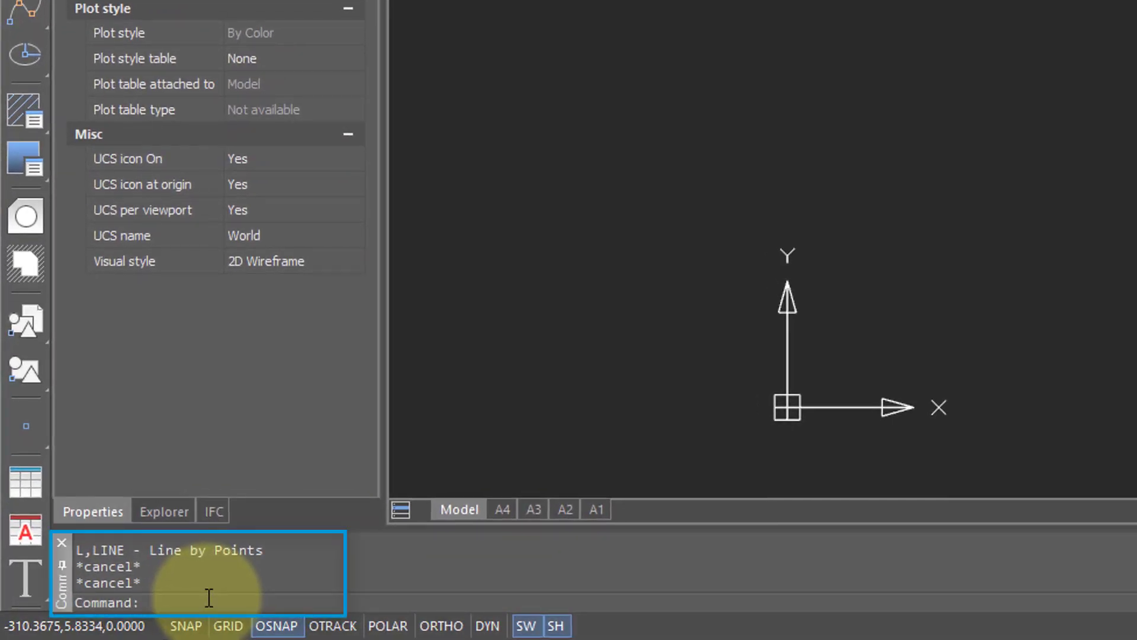
Start an XLINE construction line with the Hor option, then cancel it with Esc
key("BackSpace")
key("BackSpace")
type("ne")
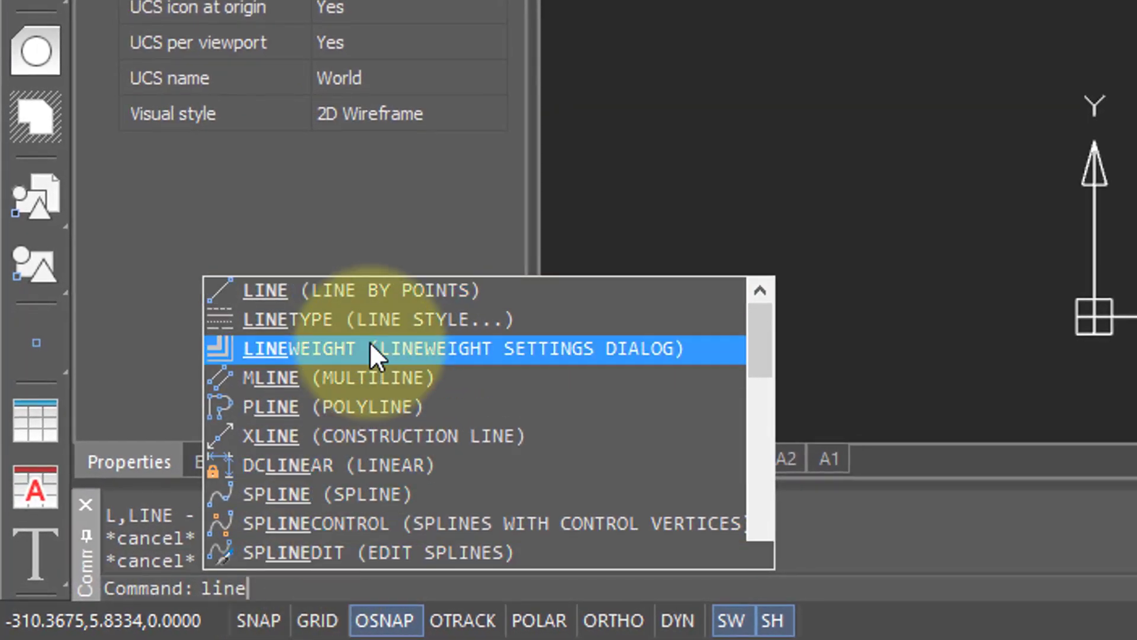
left_click(360, 435)
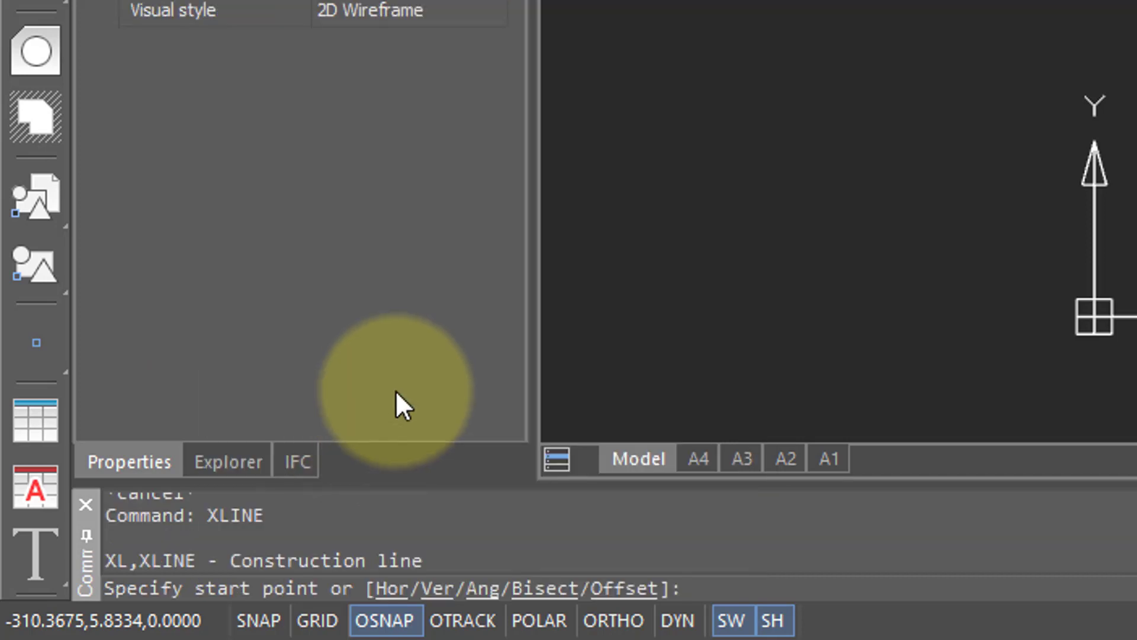
left_click(385, 588)
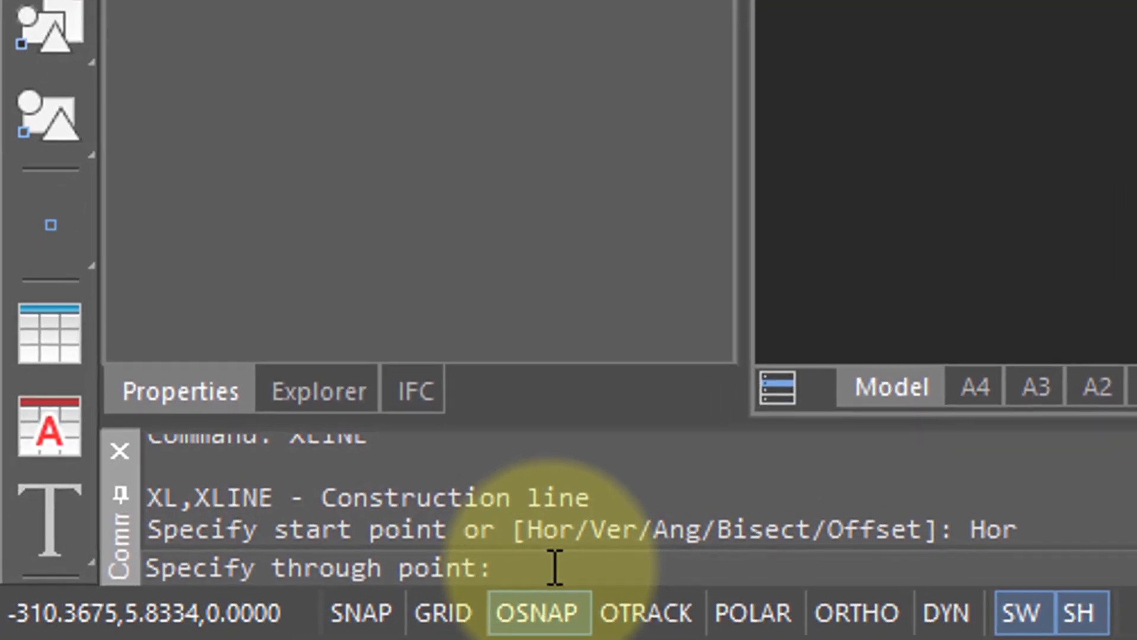
key("Escape")
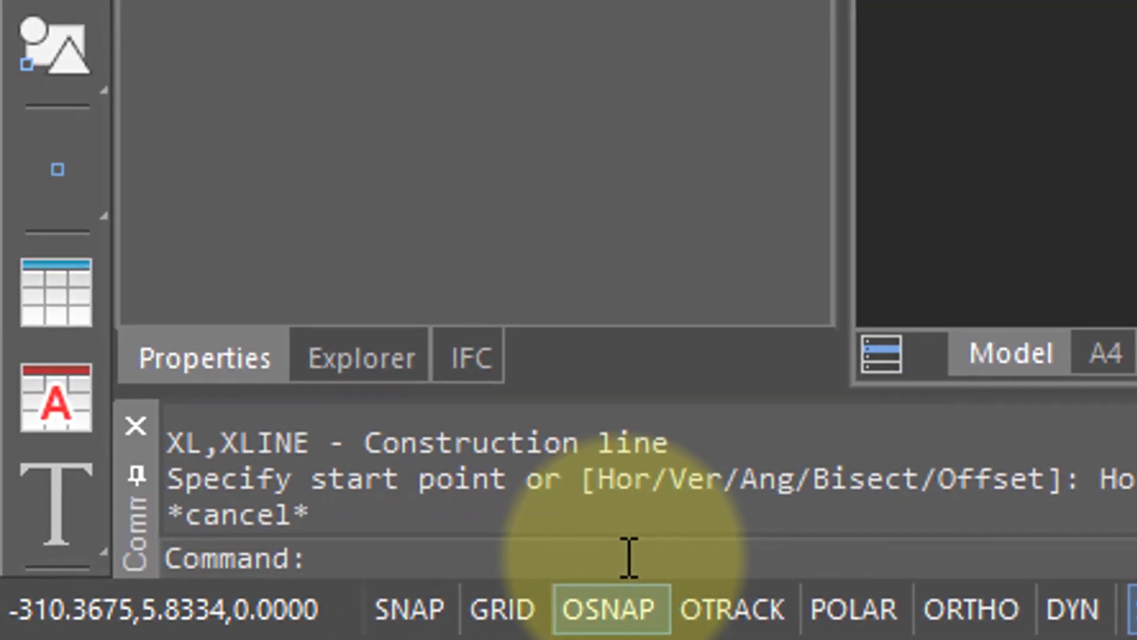
Recall the earlier TOOLBARS command from the command history and run it
type("XLINE")
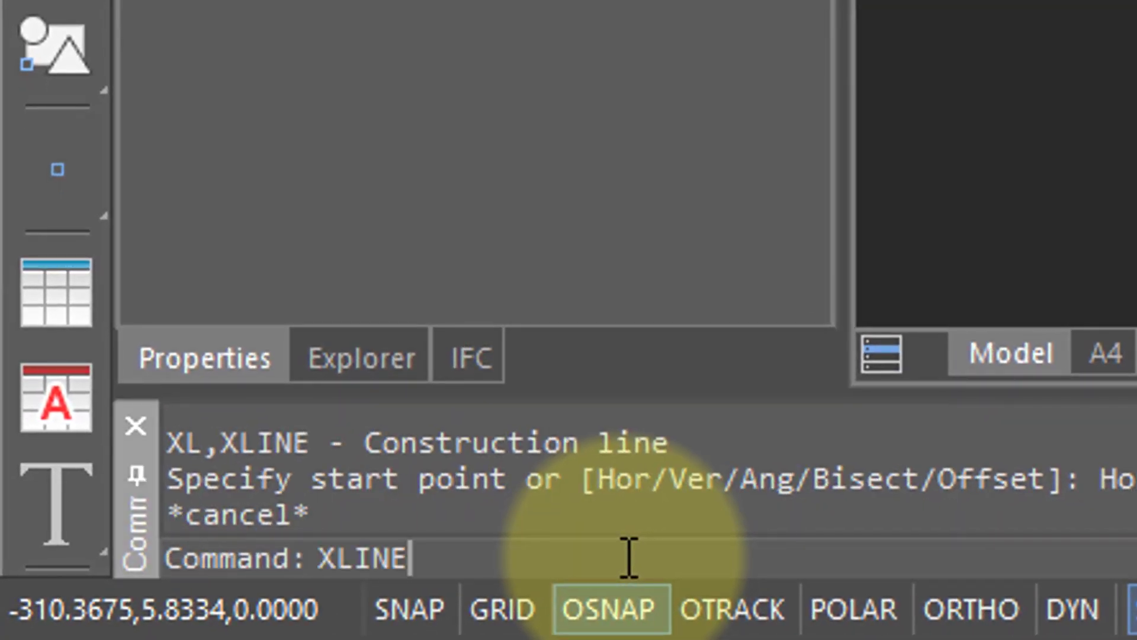
key("Up")
key("Up")
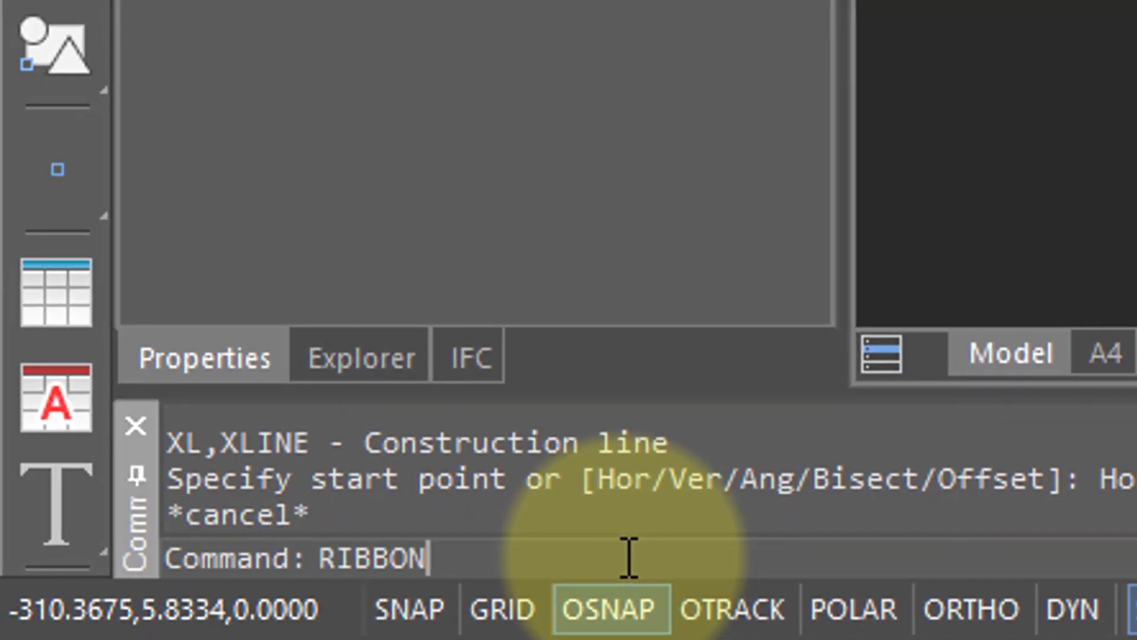
key("Up")
key("Up")
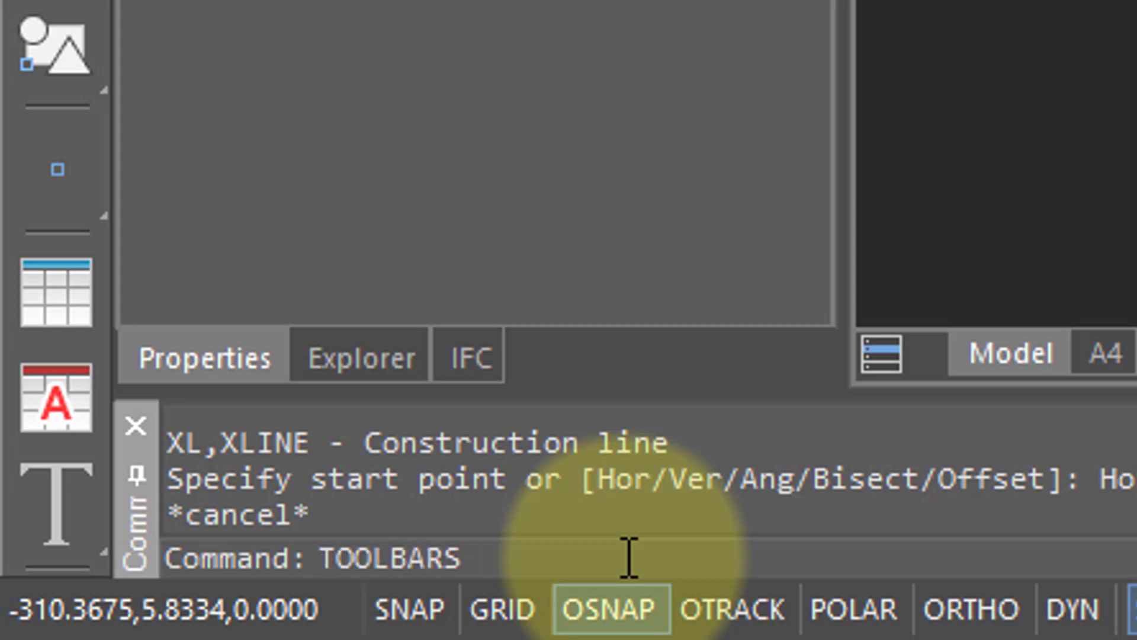
key("Return")
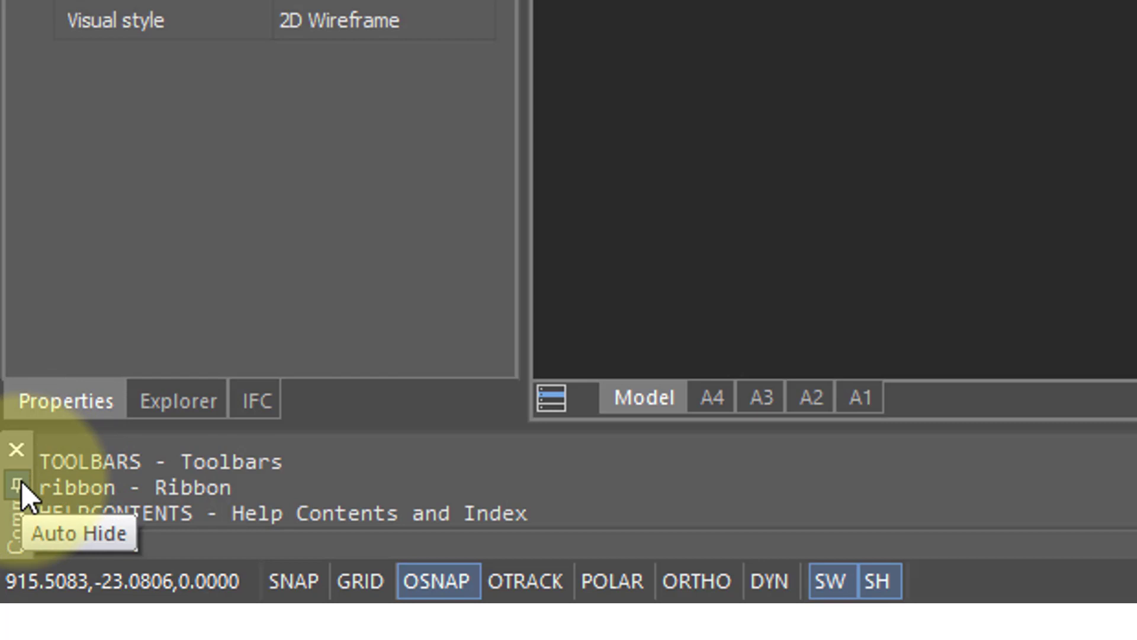
Set the command line panel to Auto Hide and slide out its Command Line tab
left_click(20, 480)
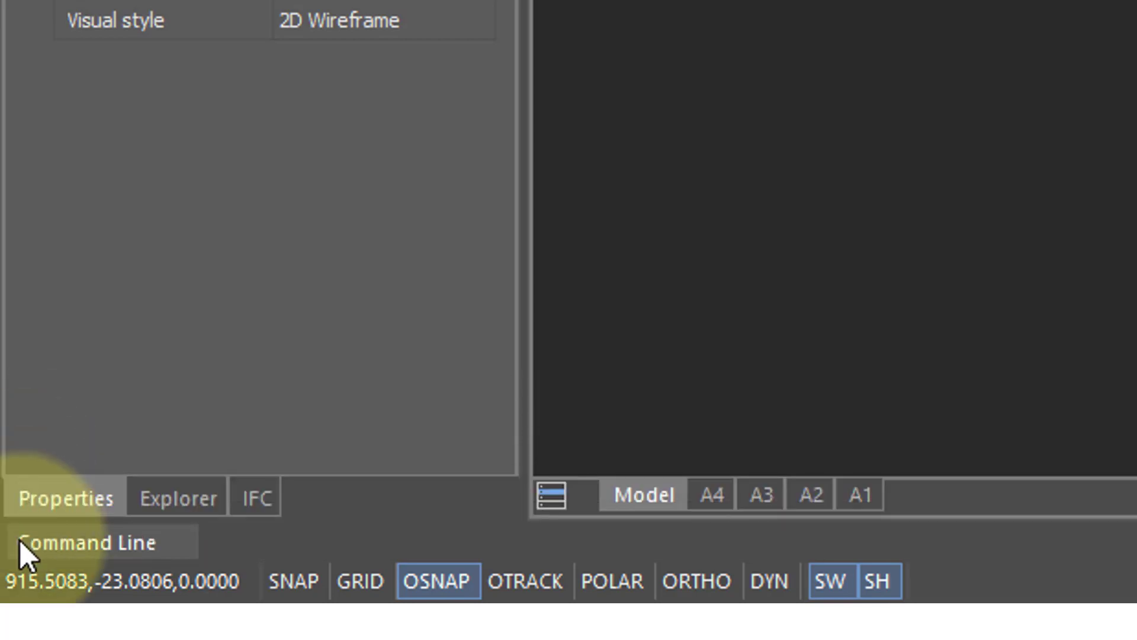
mouse_move(19, 539)
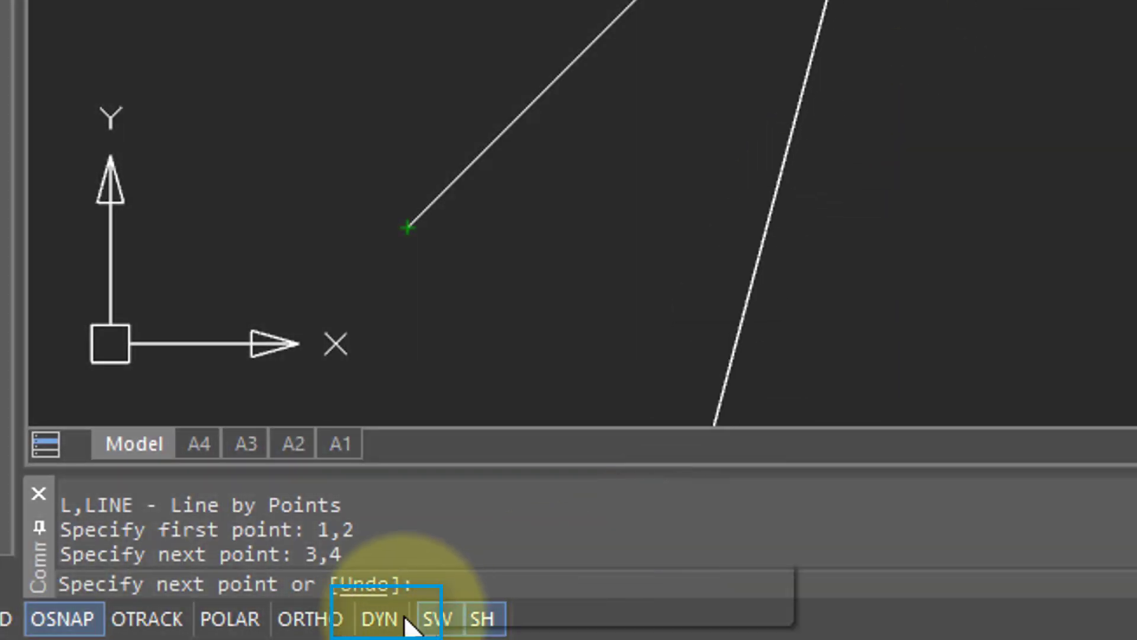
Turn on DYN and add a line segment of length 2 at 45°
left_click(388, 620)
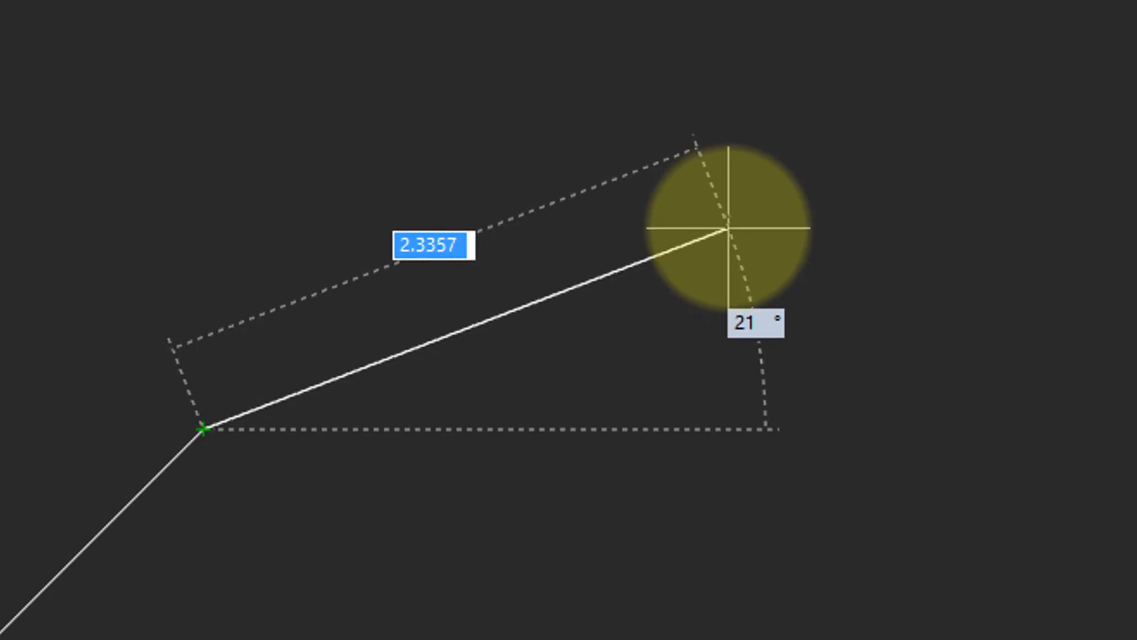
type("2")
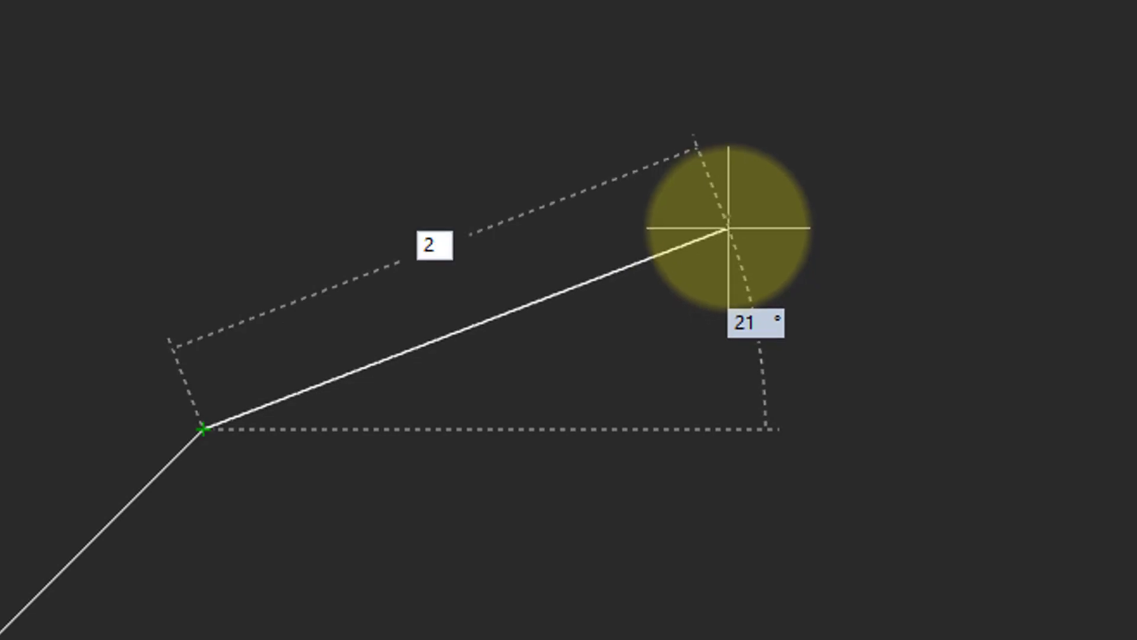
key("Tab")
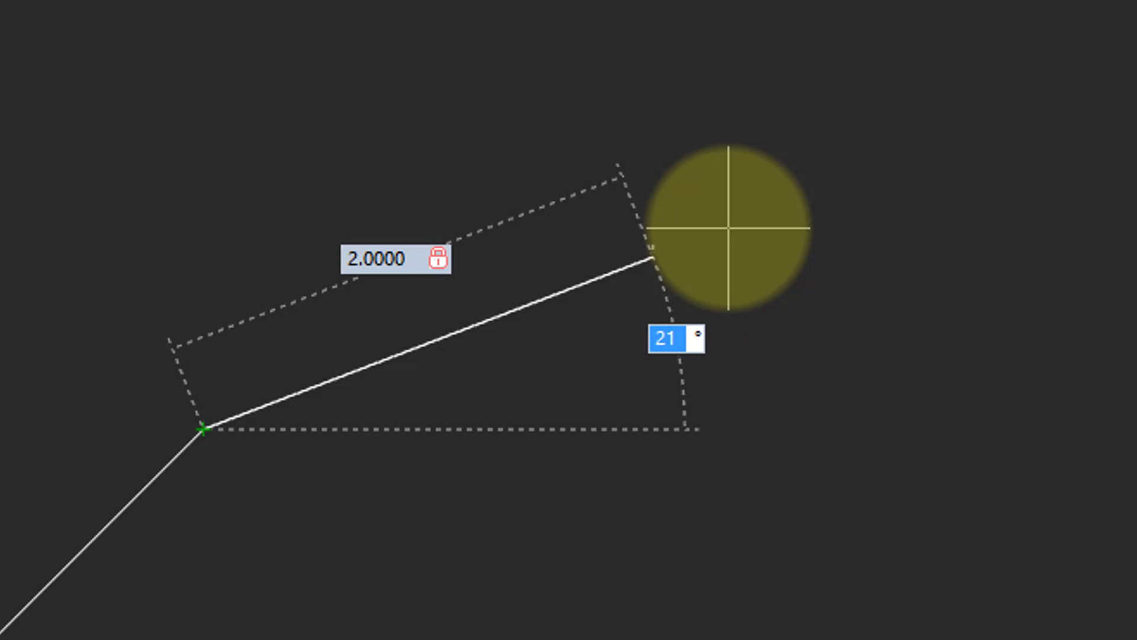
type("45")
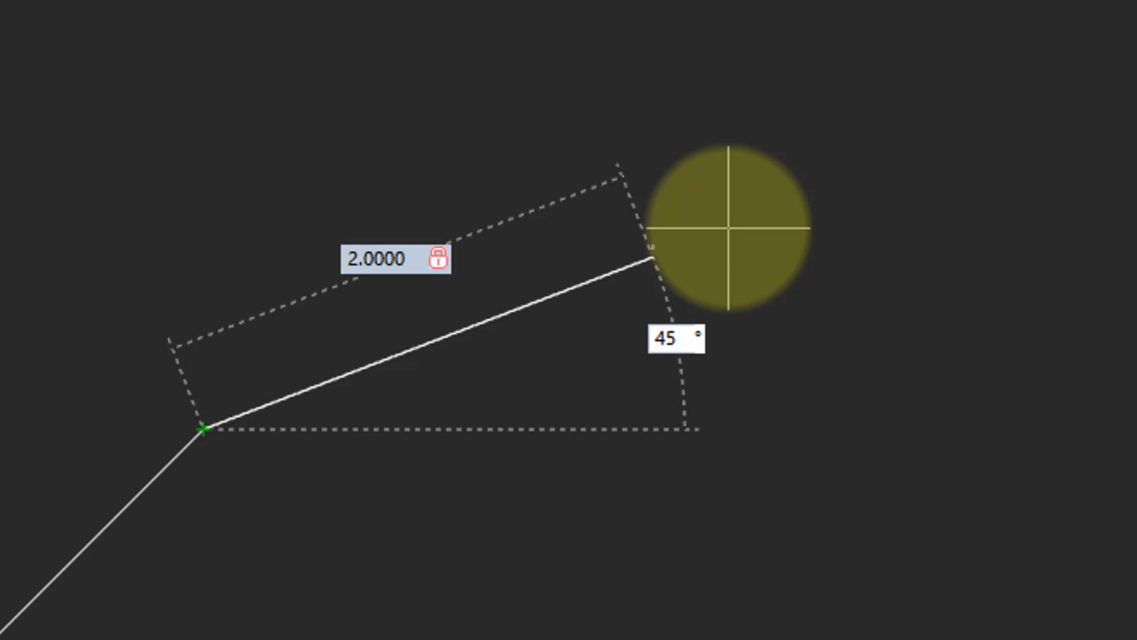
key("Return")
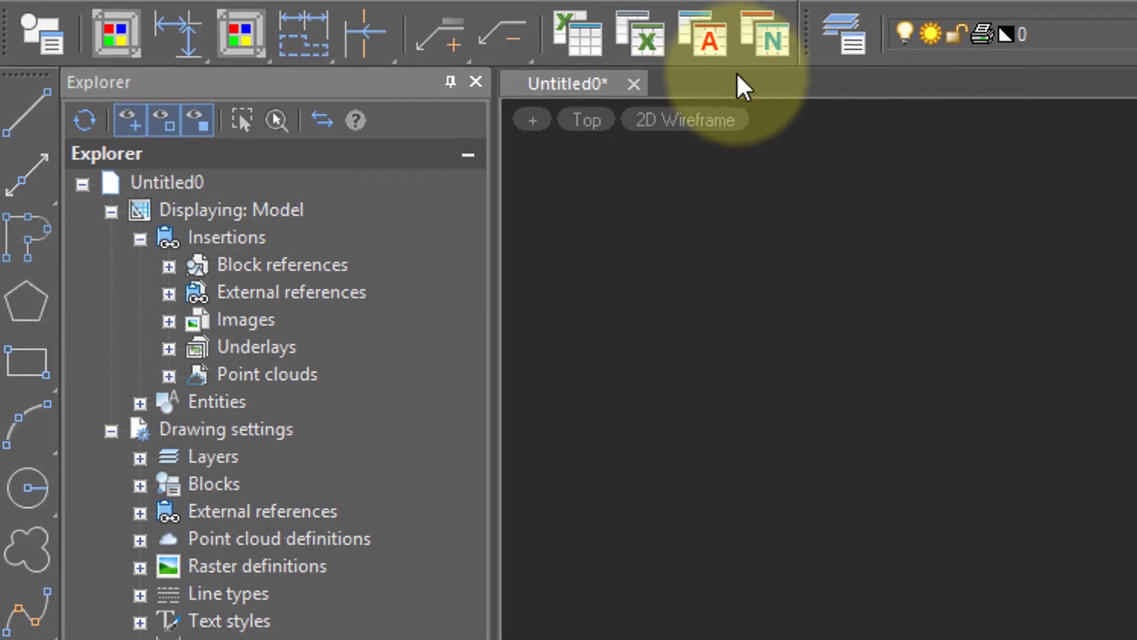
right_click(753, 43)
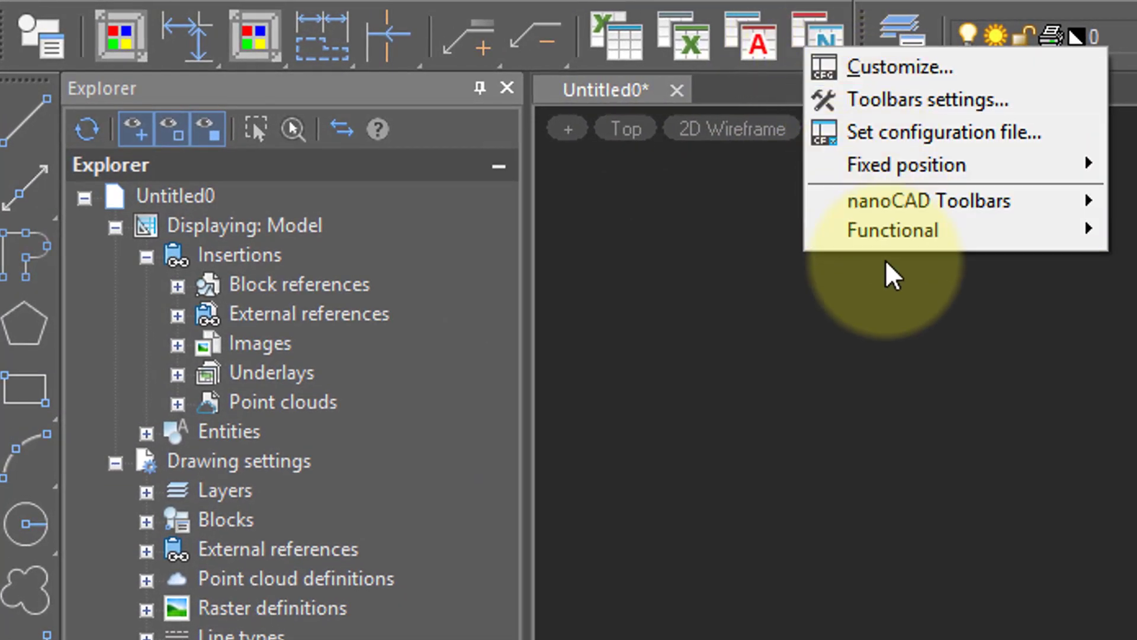
mouse_move(888, 232)
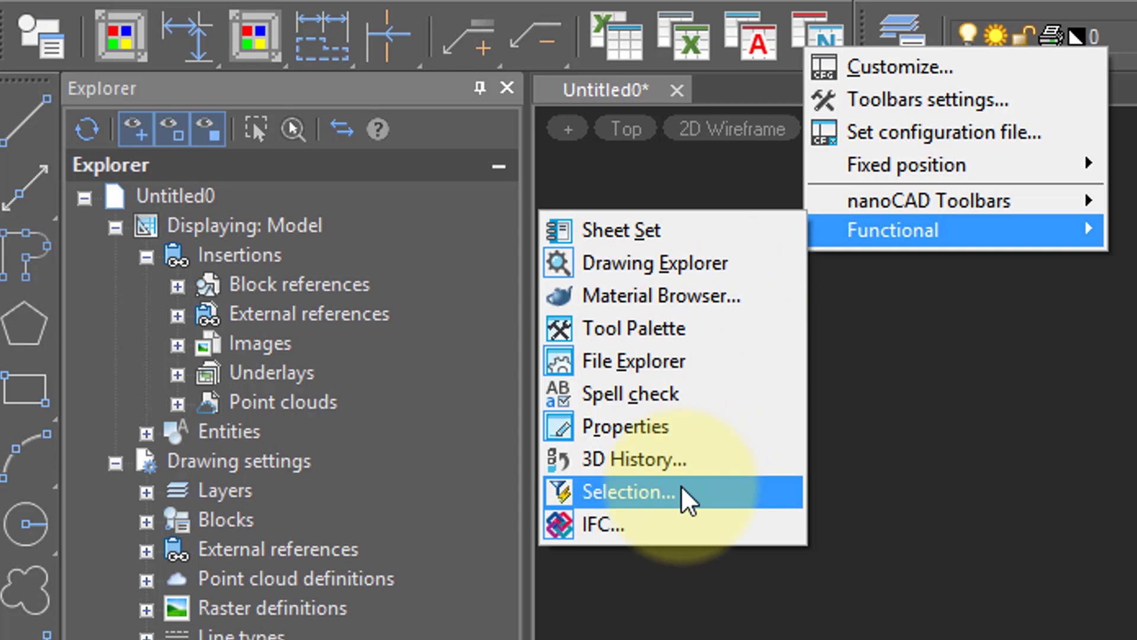
Set the Explorer panel to auto-hide so it collapses into a side tab beside Properties and IFC
left_click(415, 93)
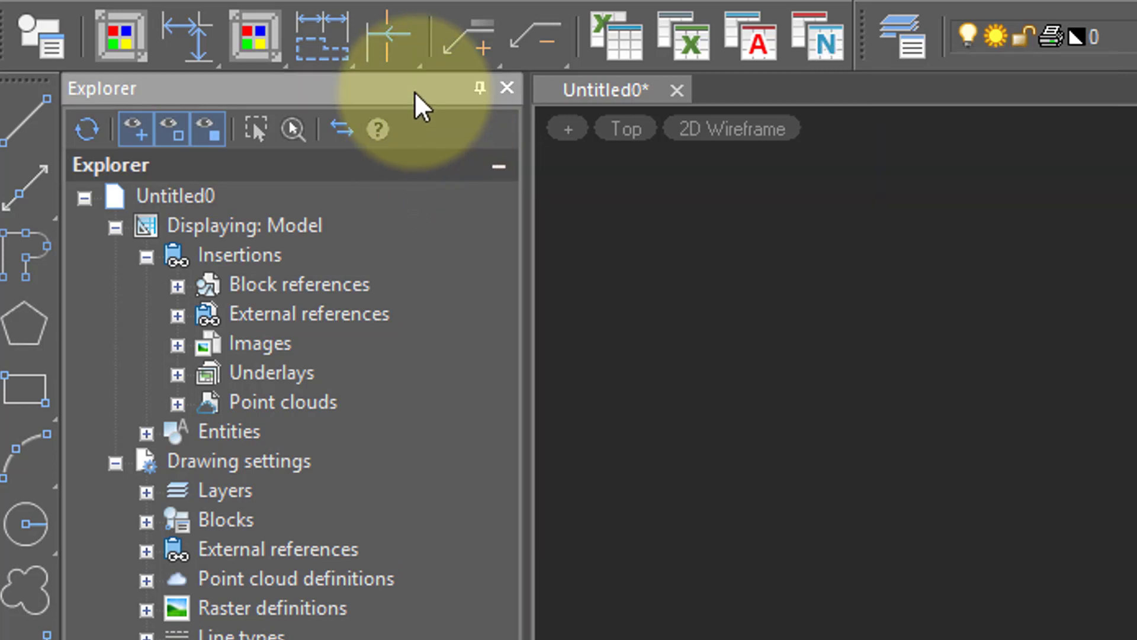
left_click(481, 89)
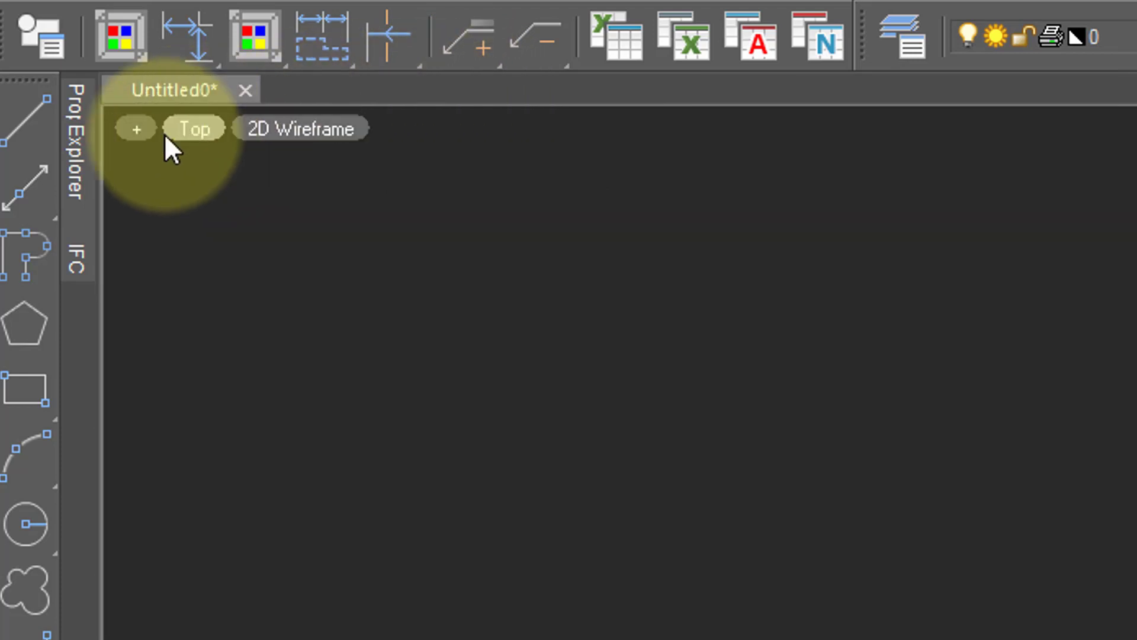
mouse_move(87, 101)
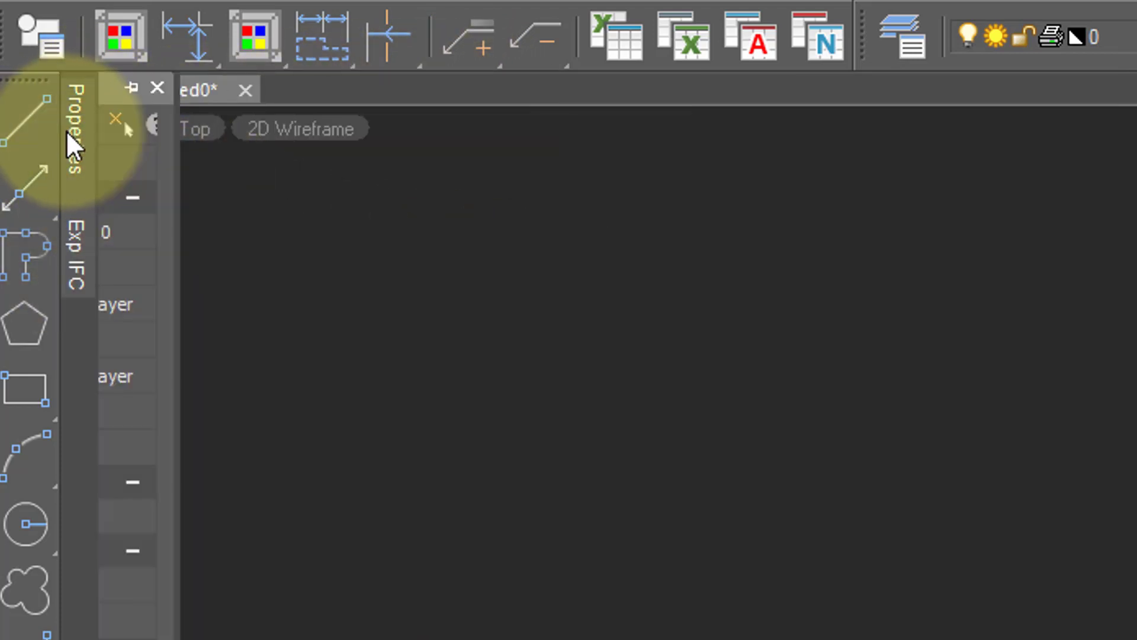
mouse_move(80, 230)
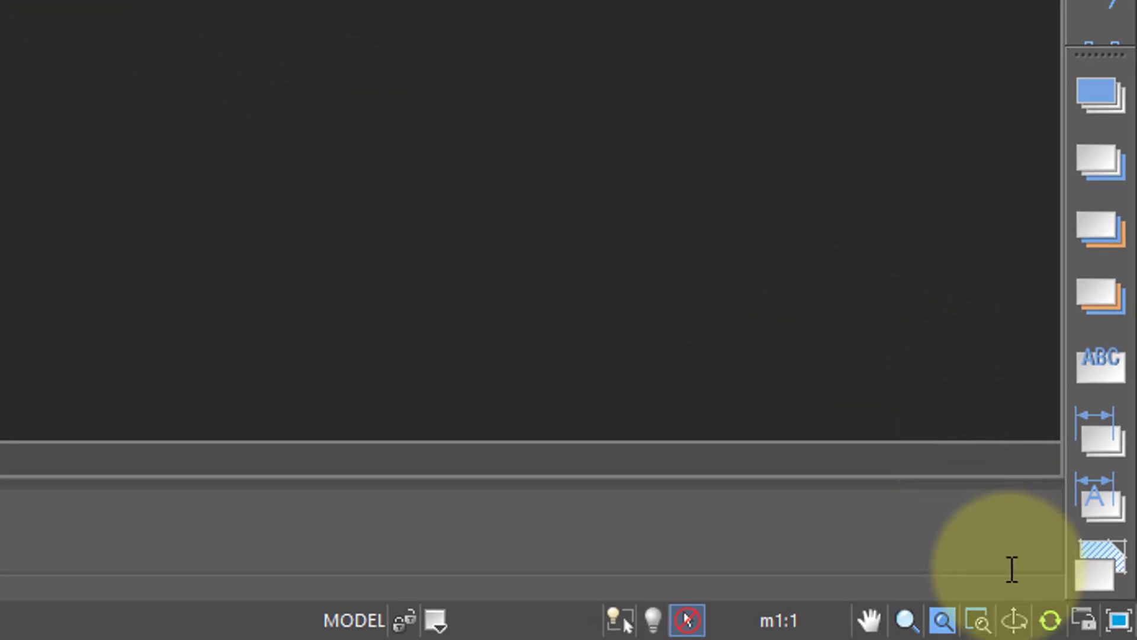
Switch to fullscreen with the Fullscreen icon at the right end of the status bar
left_click(1121, 627)
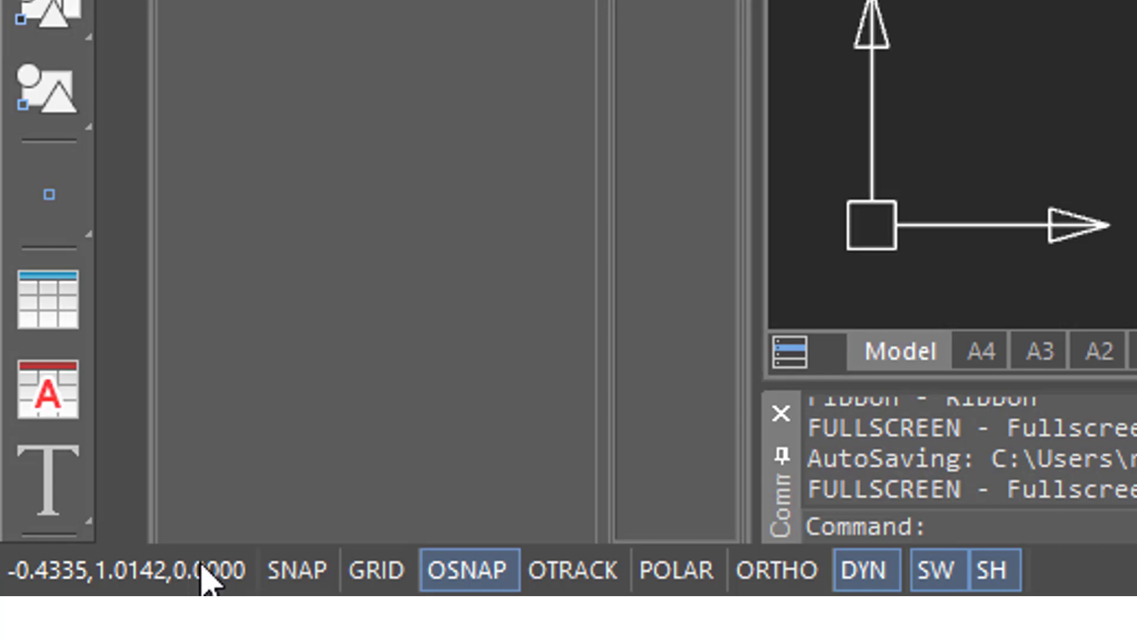
Toggle SNAP on the status bar, leaving it off alongside GRID and ORTHO
left_click(290, 575)
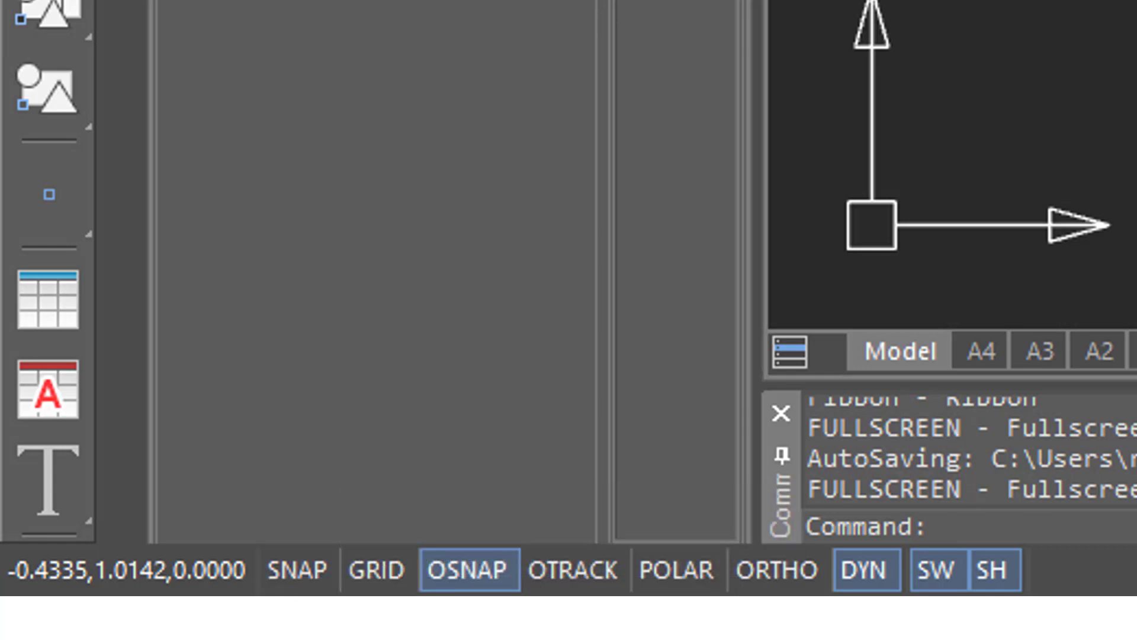